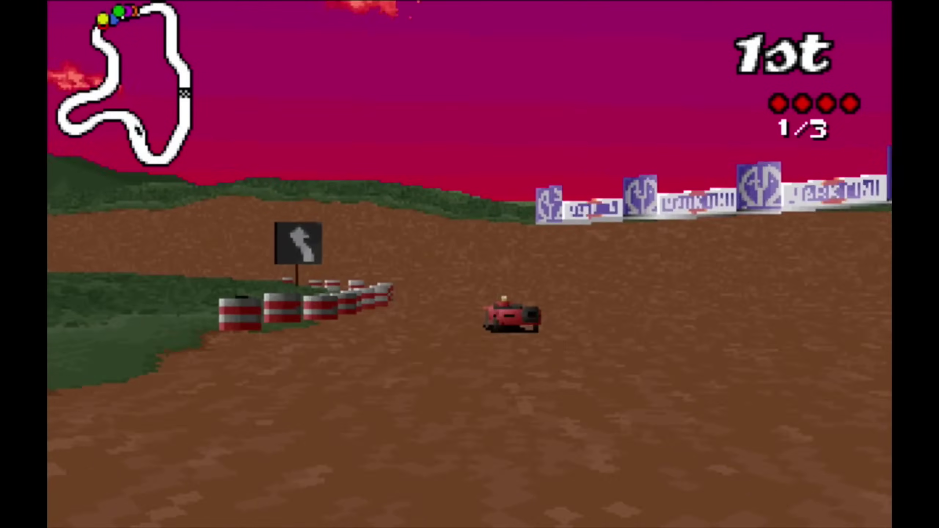
- Steer the kart left through the dirt-track corners and over the rise in the DOS racing game
key("Left")
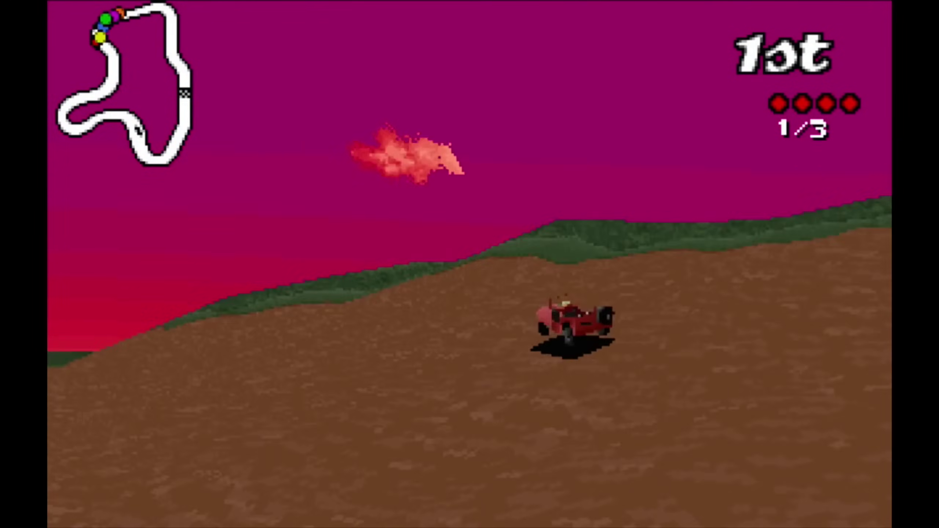
key("Left")
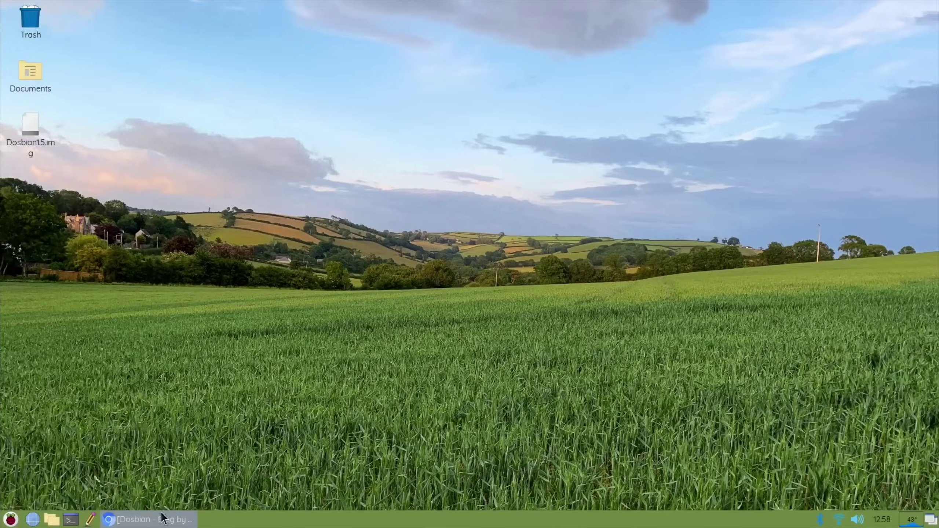
- Bring Chromium back and open the blog's Dosbian page
left_click(156, 518)
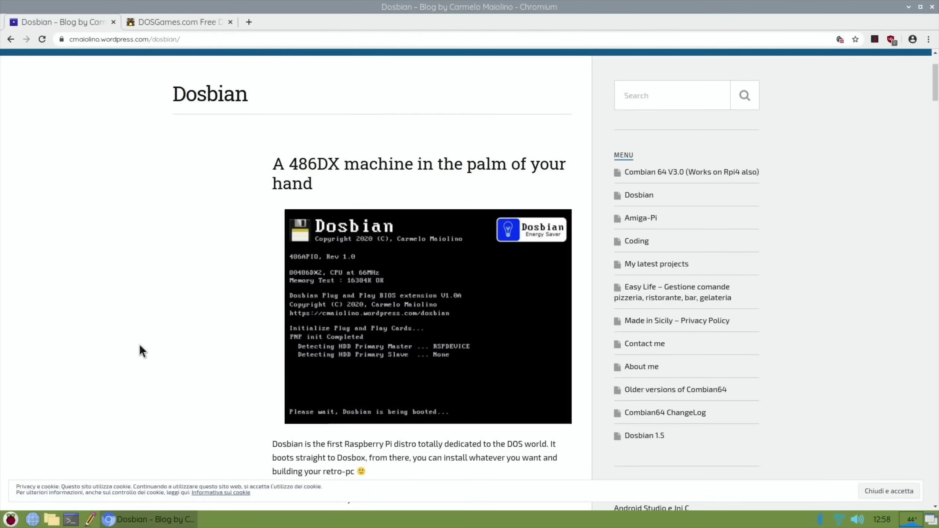
scroll(138, 231, "up", 3)
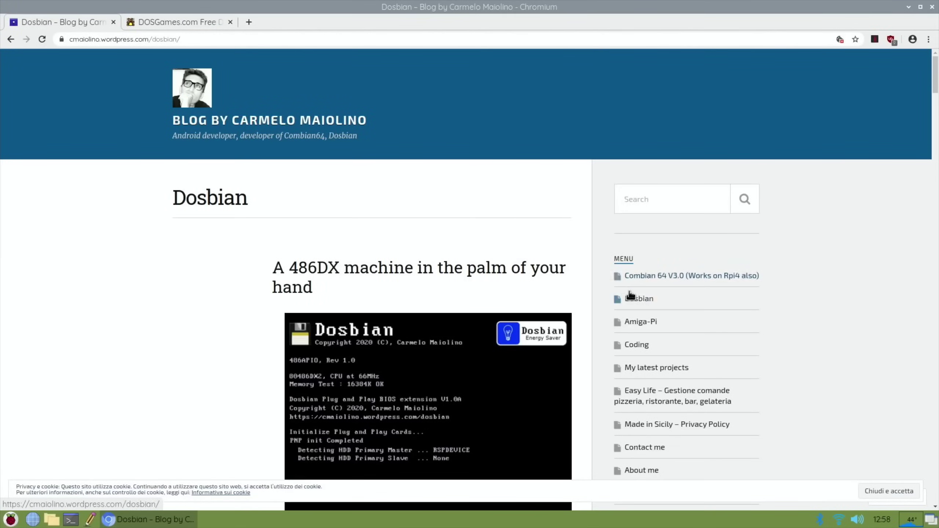
left_click(637, 303)
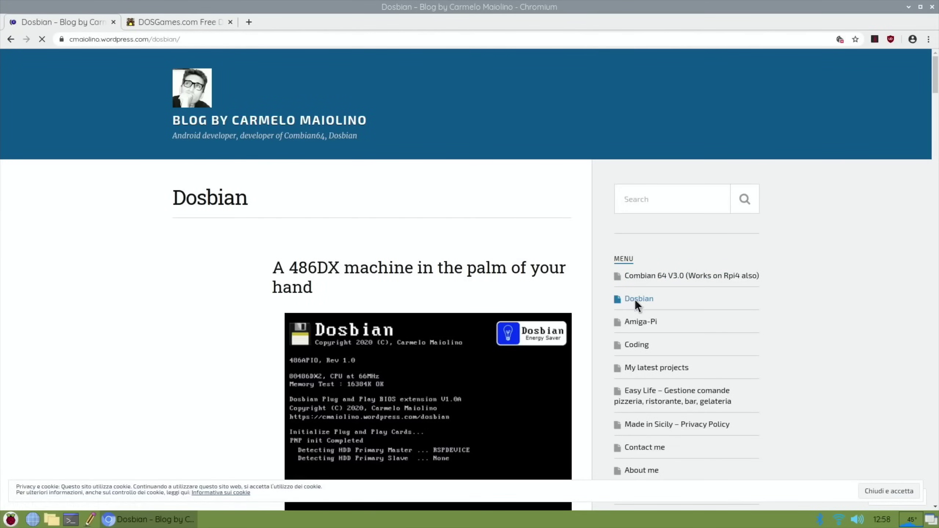
- Read down to the Download Dosbian 1.5 section, then minimize the browser
scroll(182, 309, "down", 10)
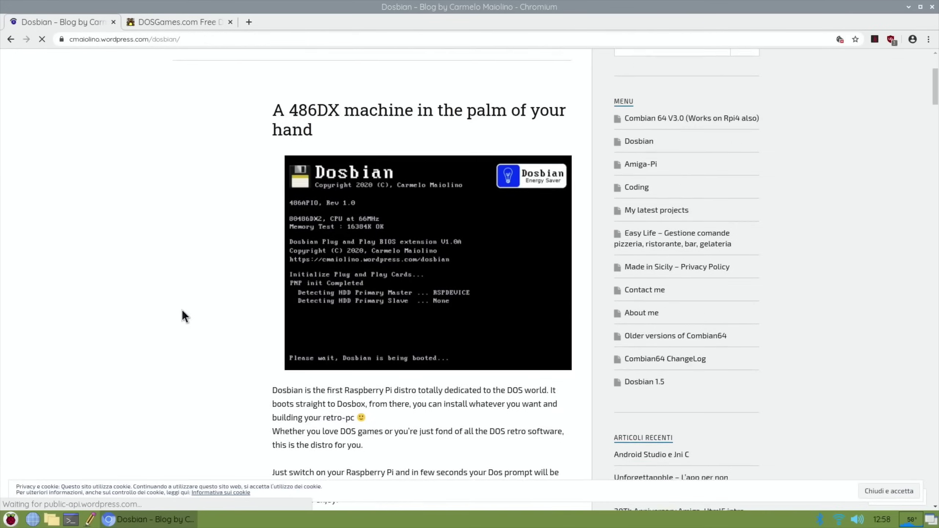
scroll(182, 310, "down", 12)
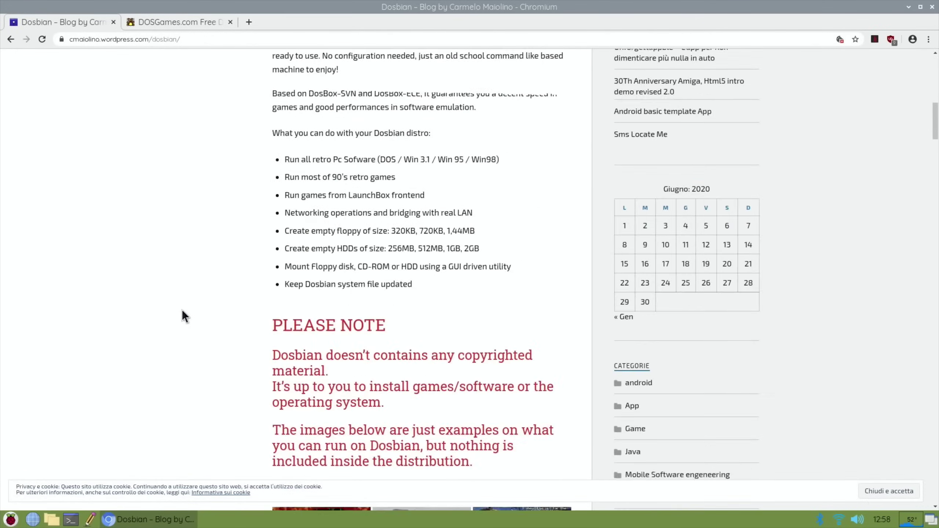
scroll(182, 311, "down", 14)
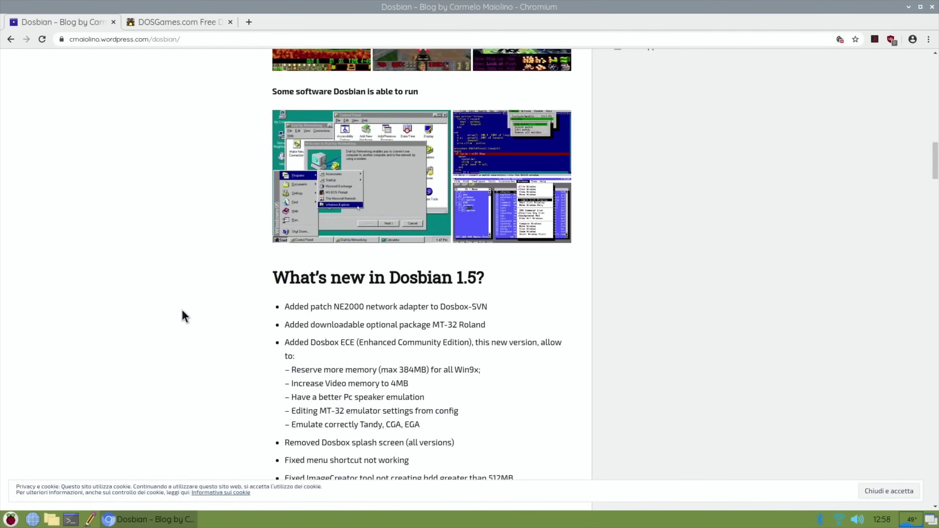
scroll(183, 311, "down", 11)
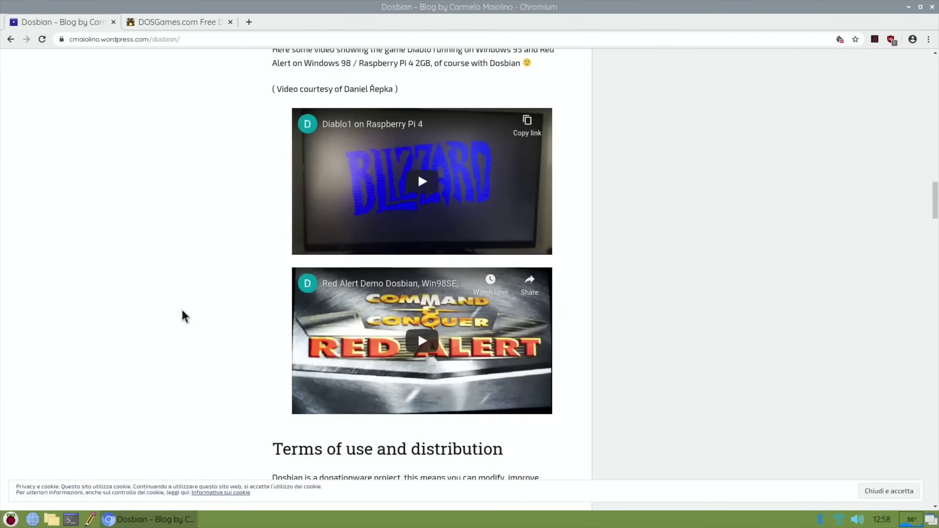
scroll(182, 317, "down", 4)
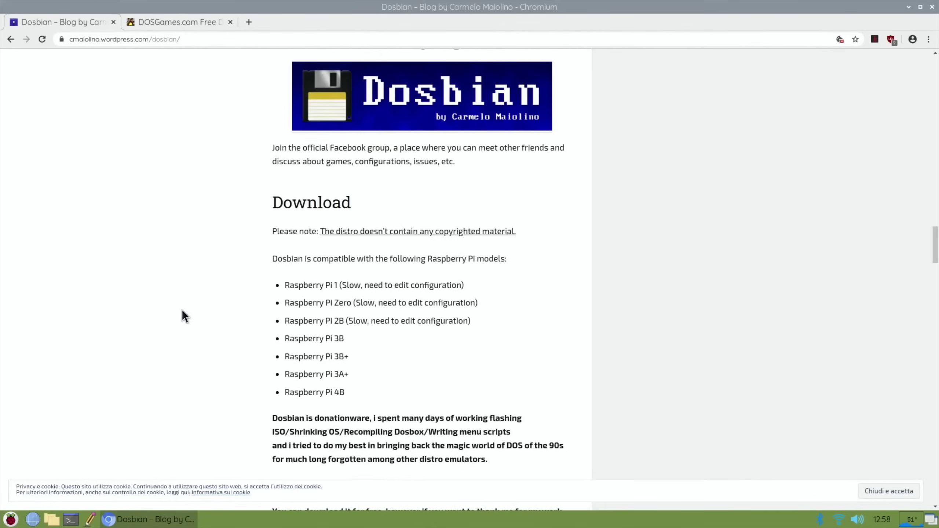
scroll(226, 292, "down", 5)
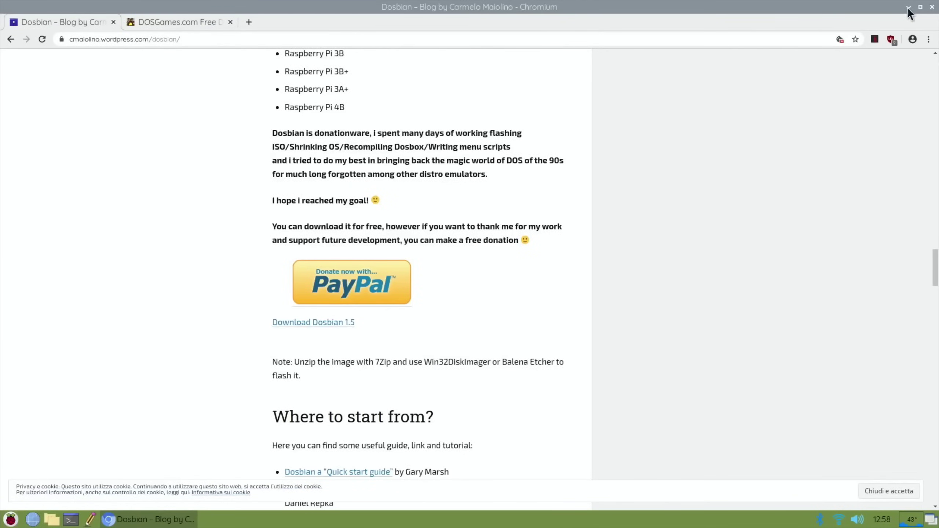
left_click(909, 7)
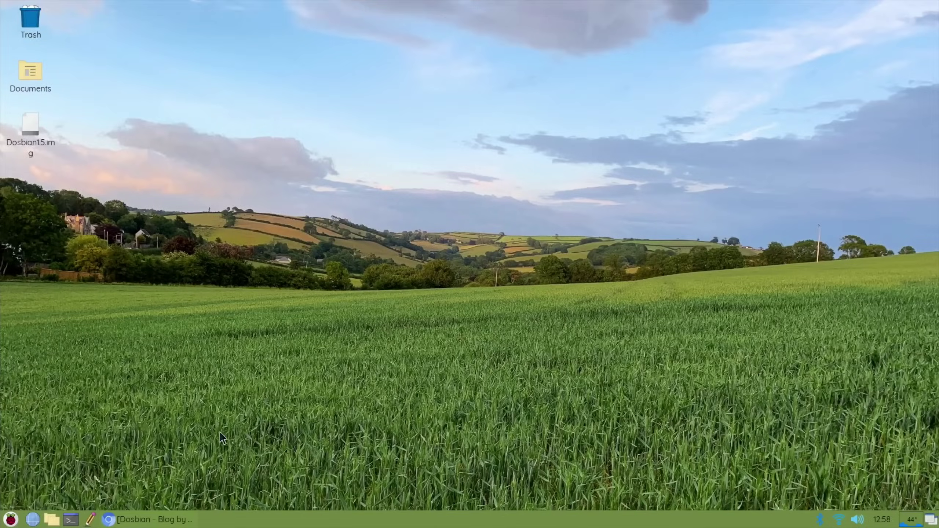
- Open the Downloads folder holding Dosbian v1.5.7z, then bring up the Preferences menu
left_click(52, 519)
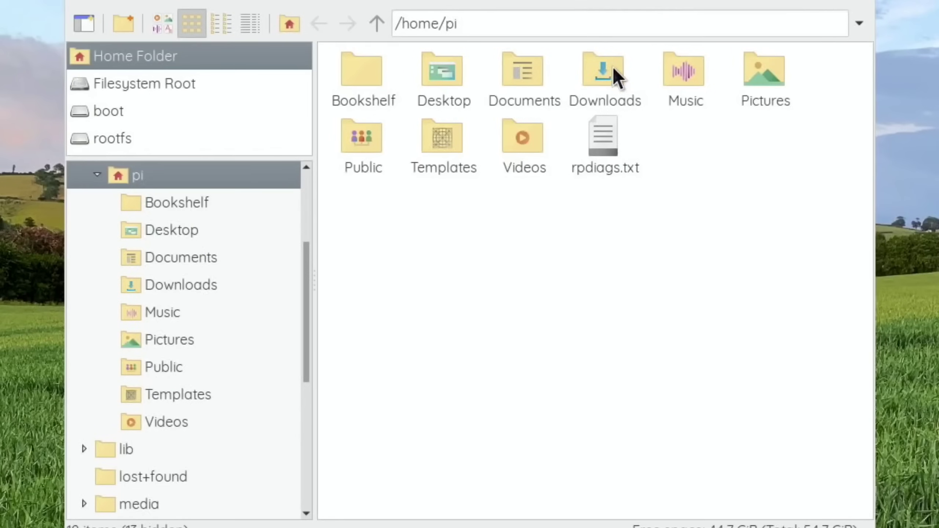
double_click(553, 157)
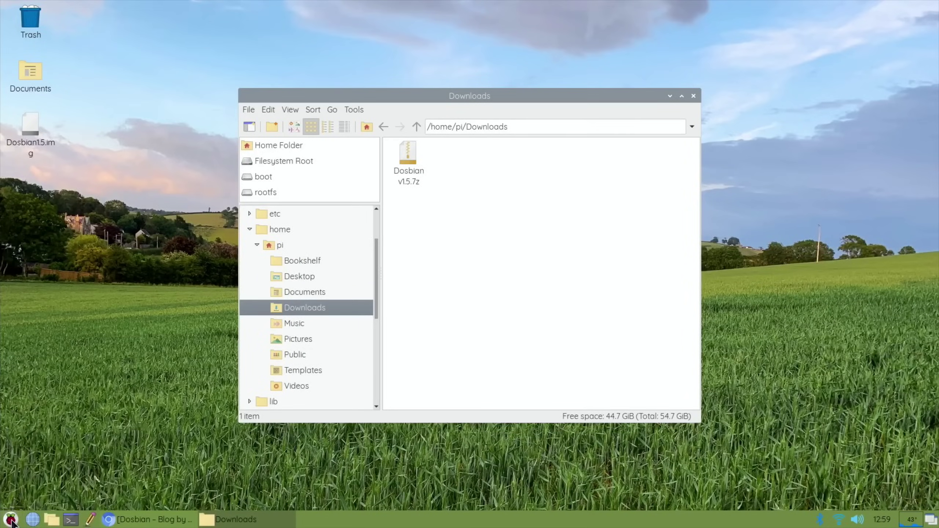
left_click(11, 519)
mouse_move(25, 411)
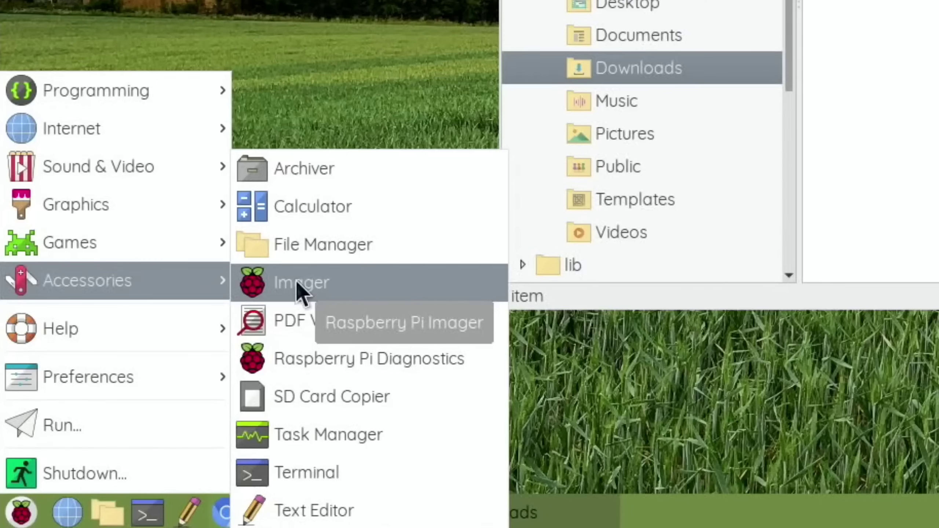
- Launch Add / Remove Software and search 'imager' to confirm rpi-imager is installed
mouse_move(193, 377)
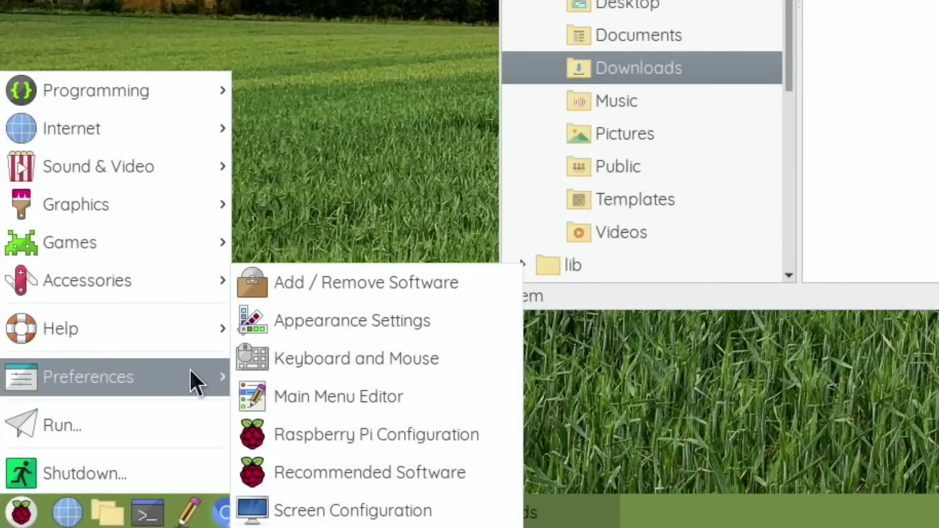
left_click(322, 289)
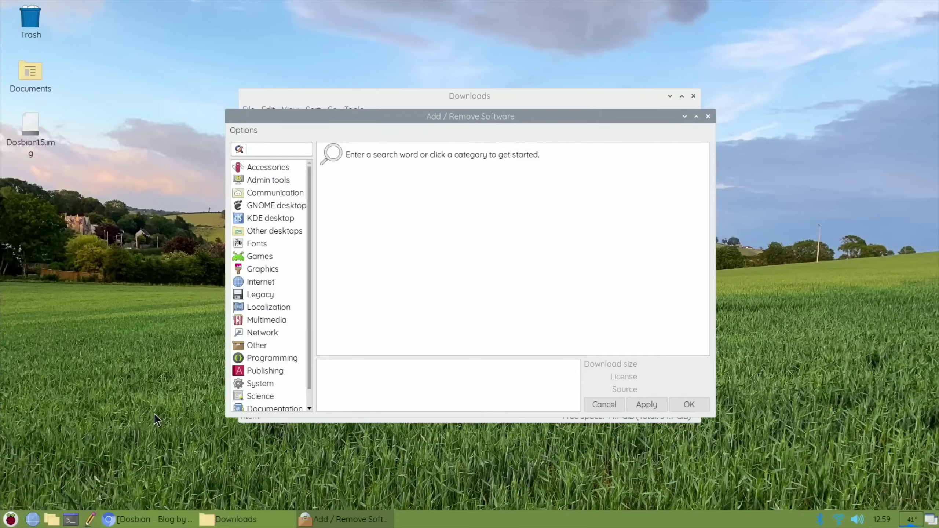
type("imager")
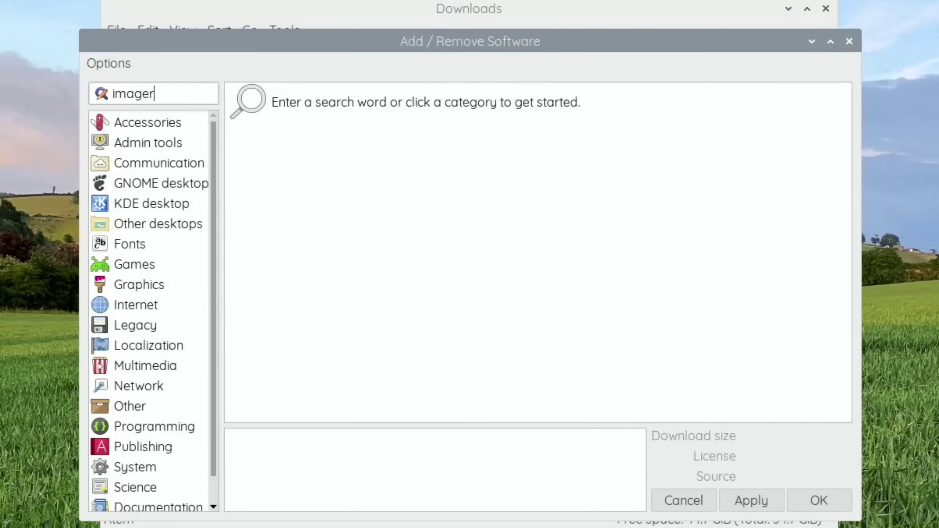
key("Return")
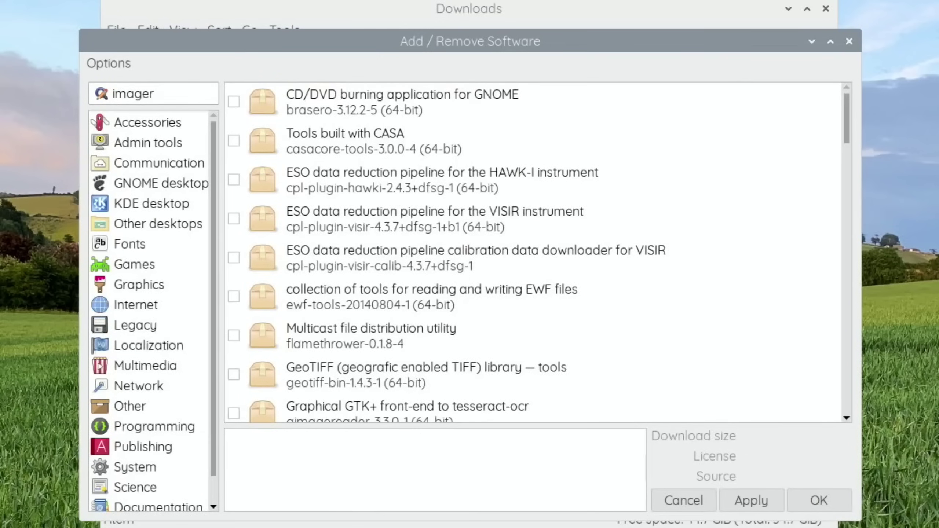
scroll(847, 398, "down", 15)
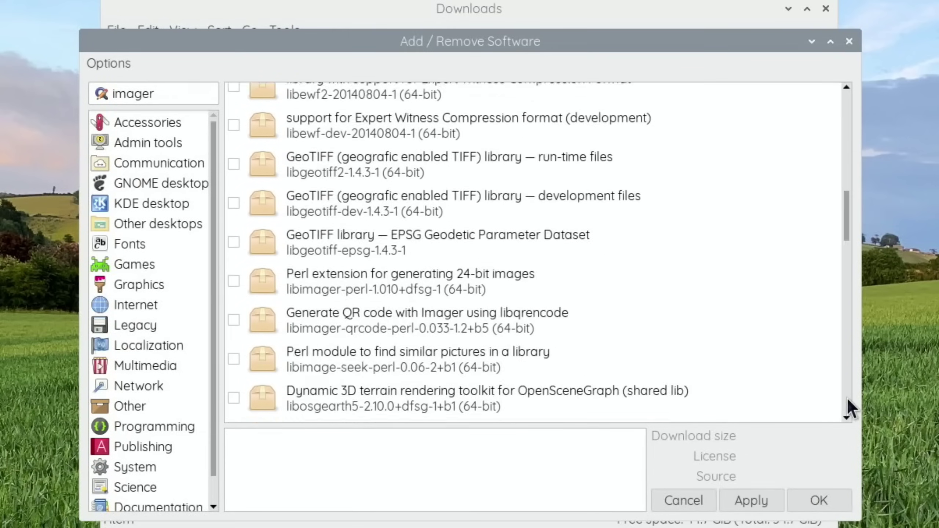
scroll(847, 397, "down", 3)
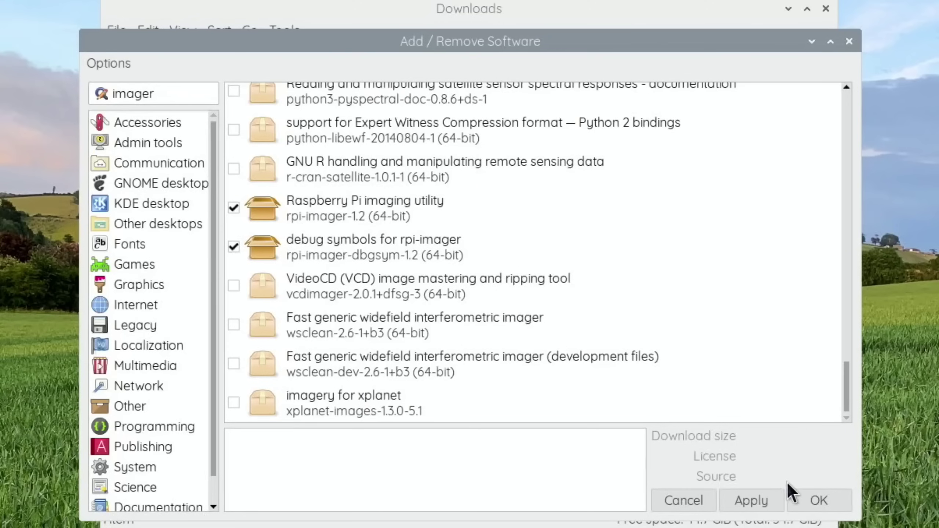
- Search '7zip' to confirm the p7zip archiver is ticked, then close the software manager
left_click(173, 98)
key("BackSpace")
key("BackSpace")
key("BackSpace")
key("BackSpace")
key("BackSpace")
key("BackSpace")
type("7zip")
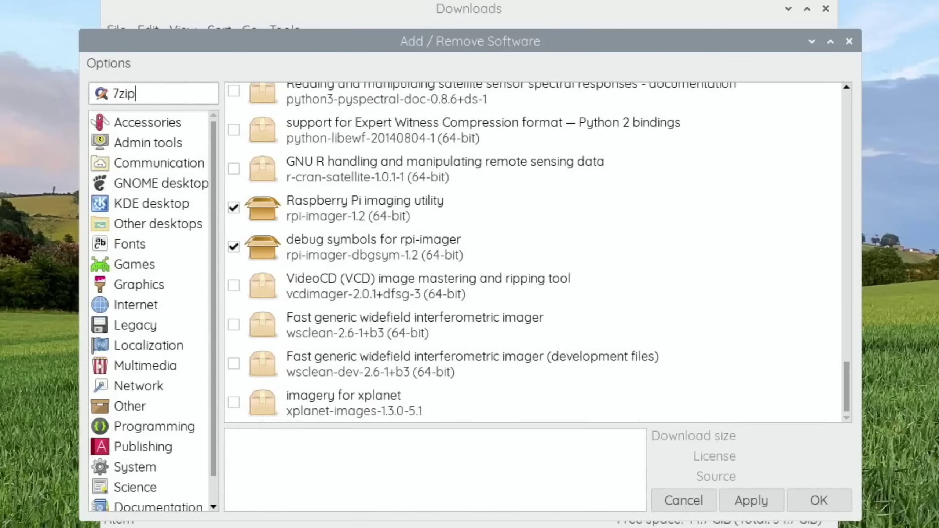
key("Return")
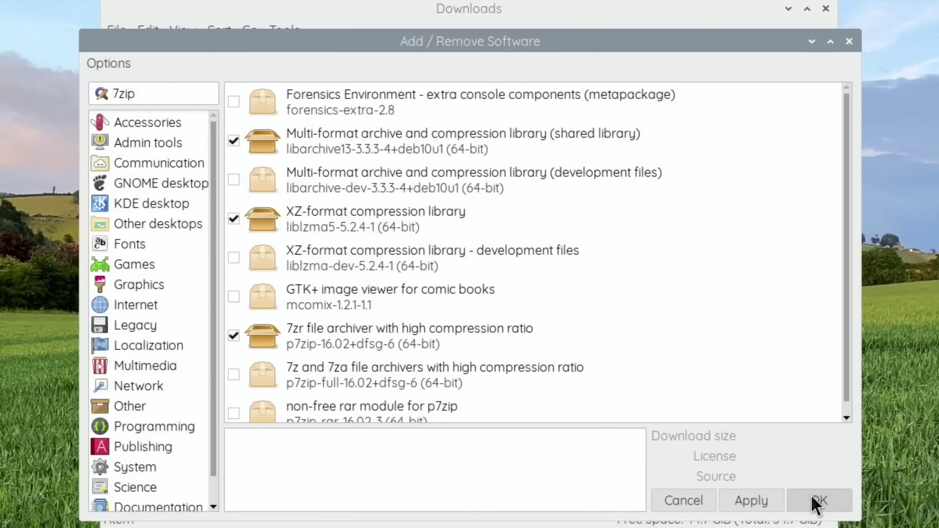
left_click(849, 42)
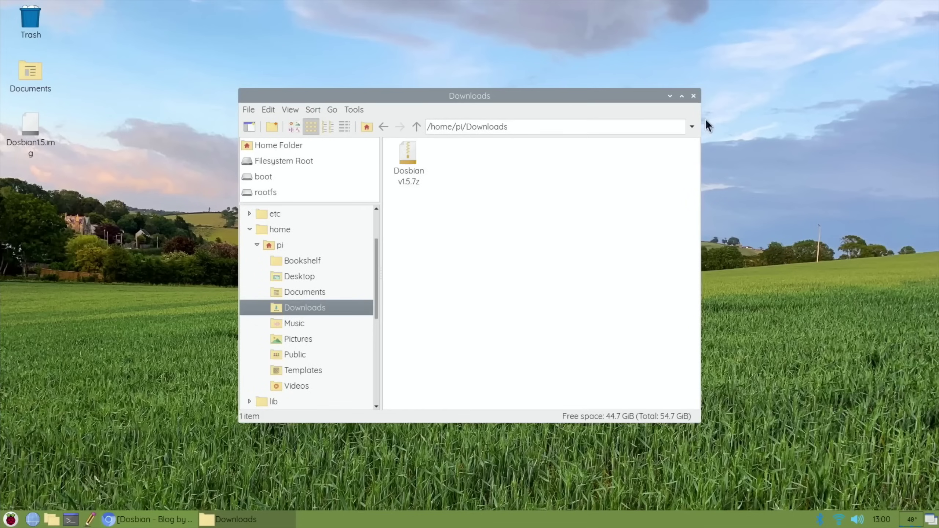
- View Dosbian v1.5.7z in Xarchiver, dragging its Dosbian1.5.img entry, then close the archiver
right_click(407, 153)
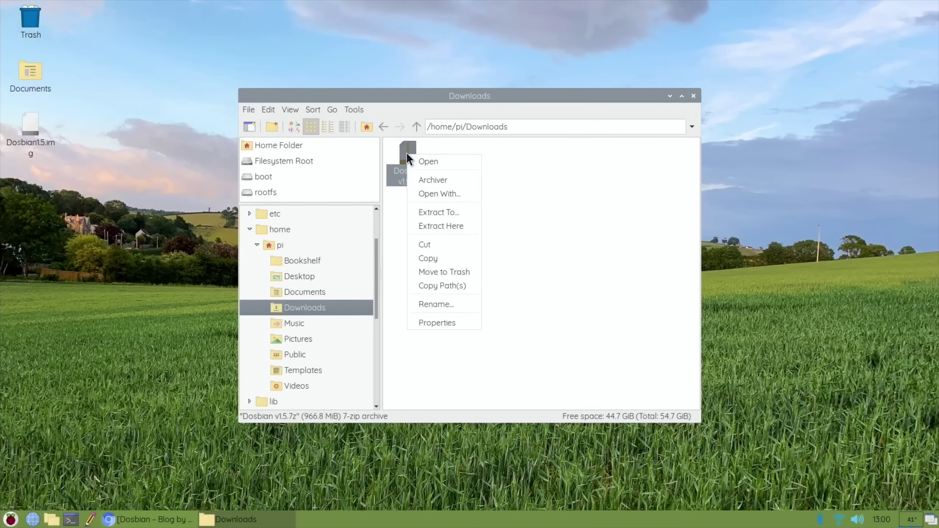
left_click(418, 179)
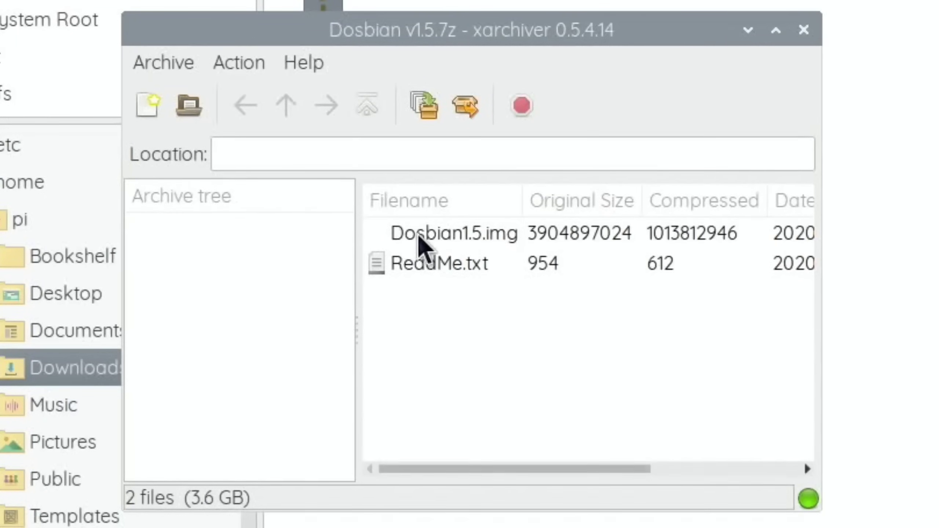
left_click_drag(425, 244, 0, 449)
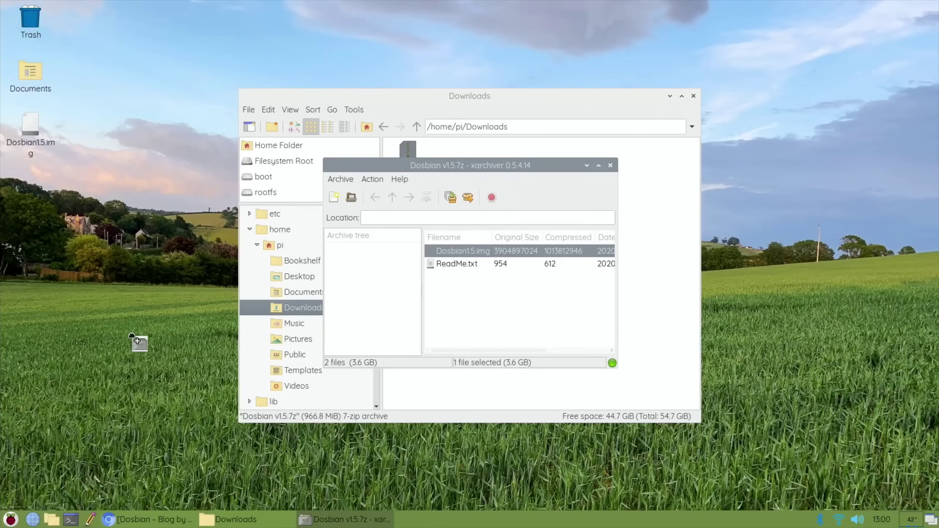
left_click_drag(131, 336, 25, 130)
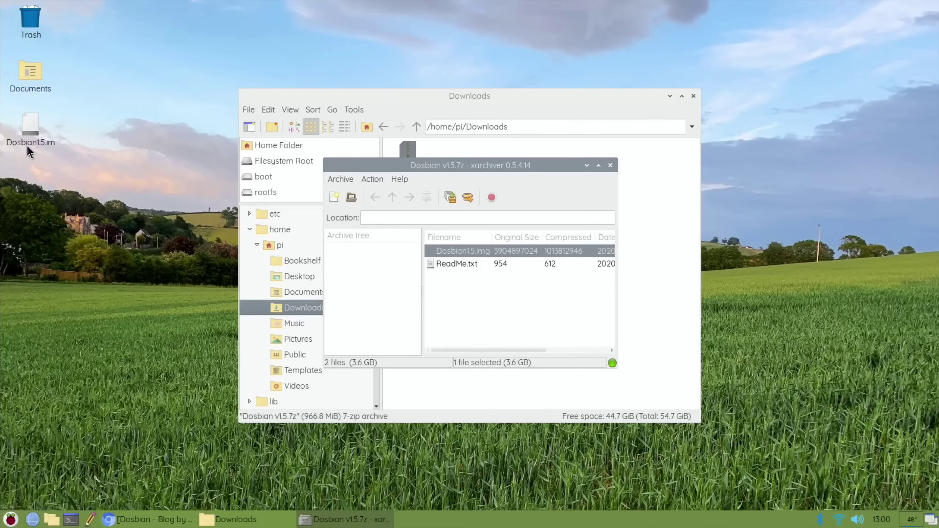
left_click(610, 165)
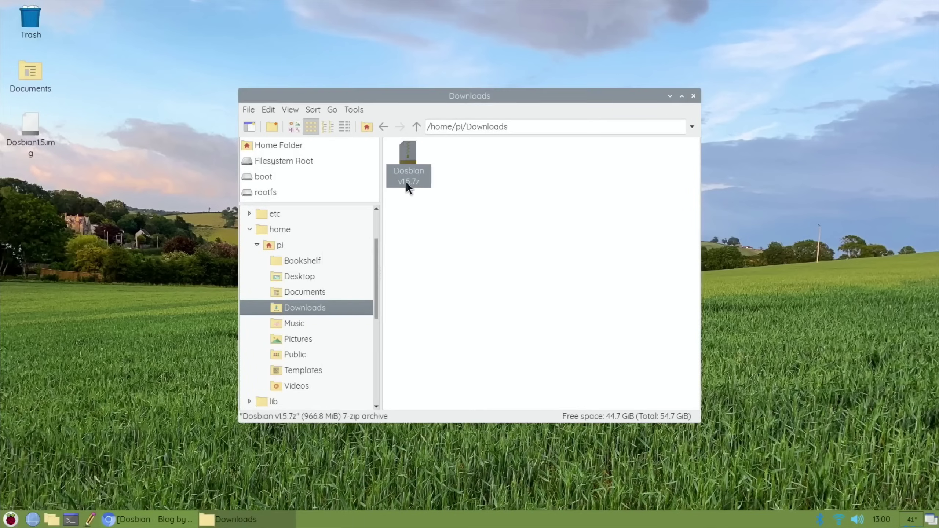
- Move Dosbian v1.5.7z to the trash, confirm with Yes, and close the Downloads window
right_click(410, 156)
left_click(452, 273)
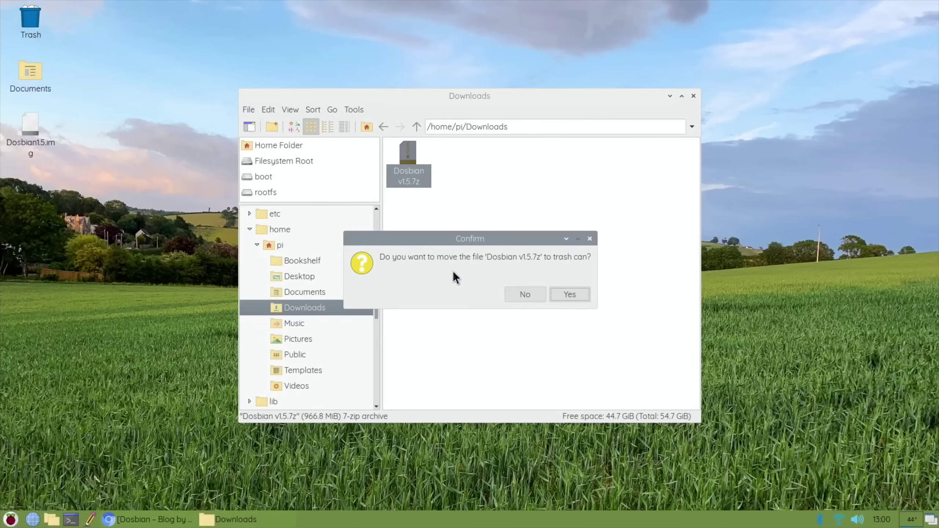
left_click(554, 295)
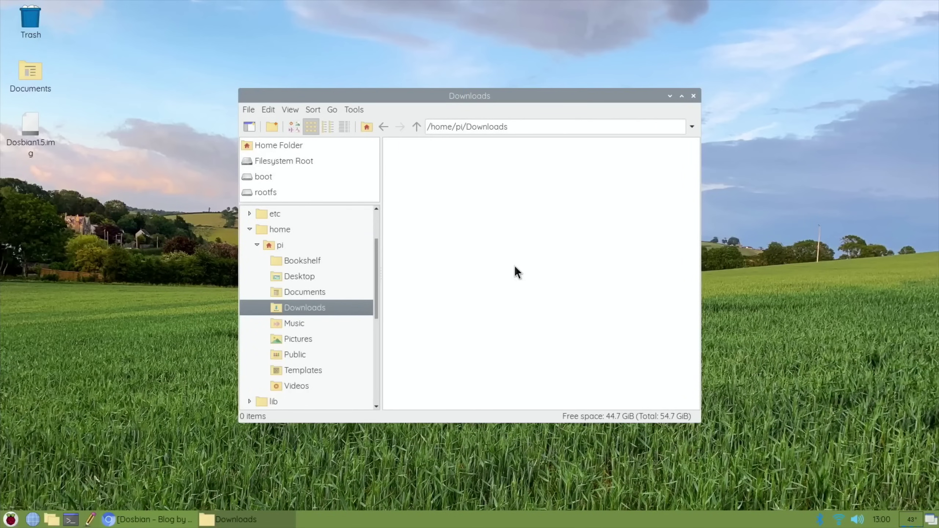
left_click(693, 96)
- Launch Raspberry Pi Imager from the Accessories menu
left_click(11, 520)
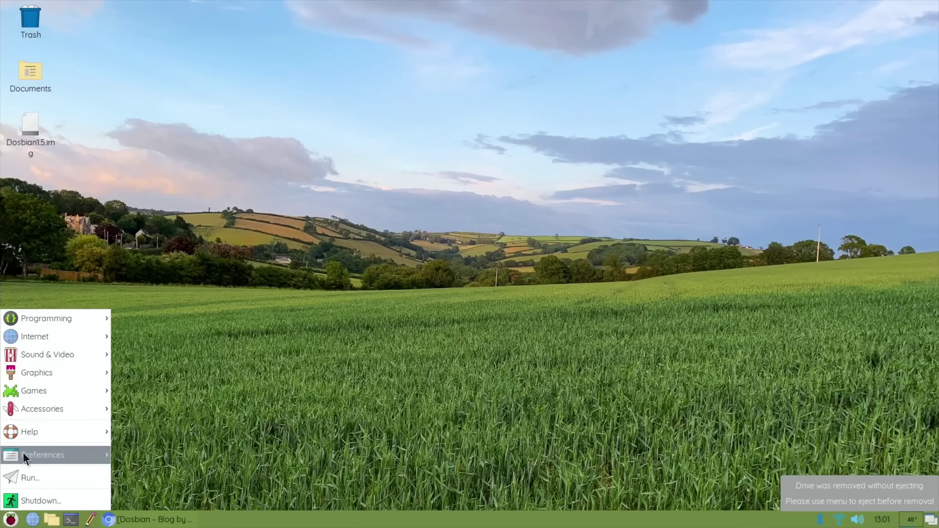
mouse_move(61, 414)
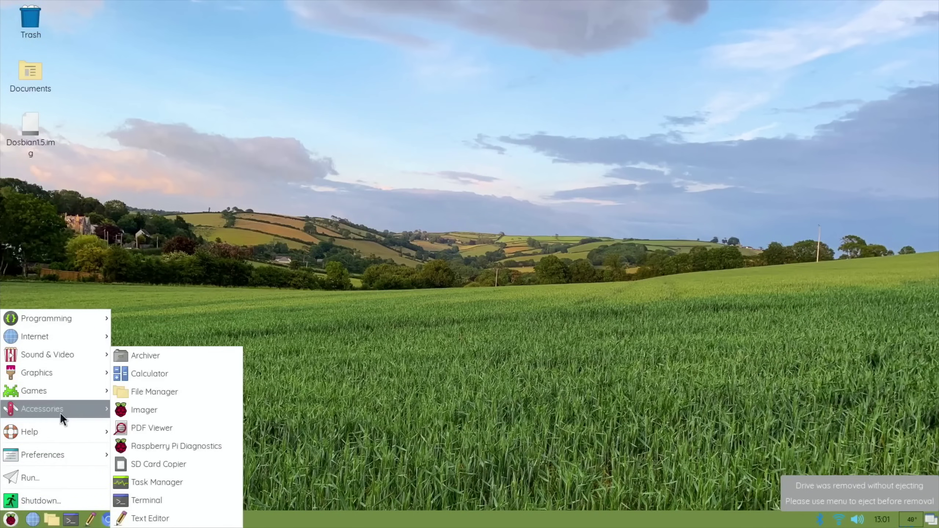
left_click(124, 411)
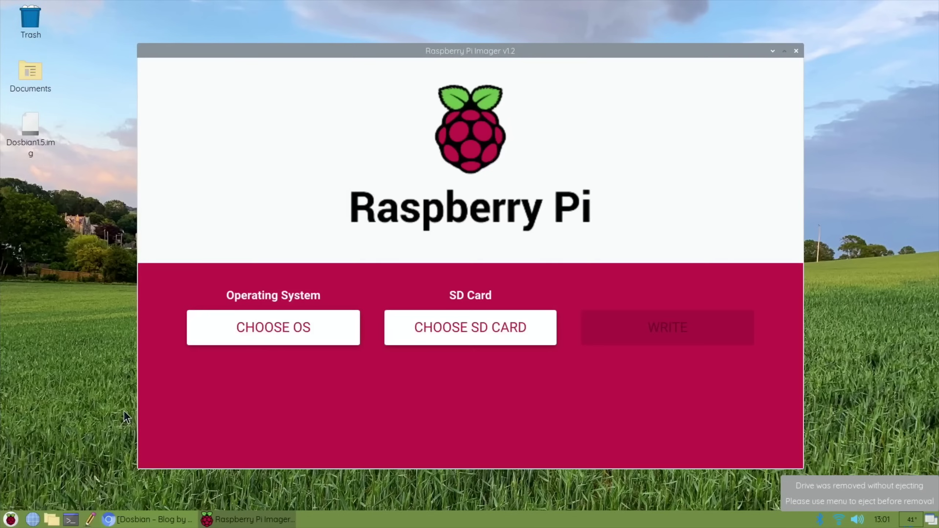
- Choose Dosbian1.5.img from the pi Desktop folder as the custom operating system
left_click(325, 328)
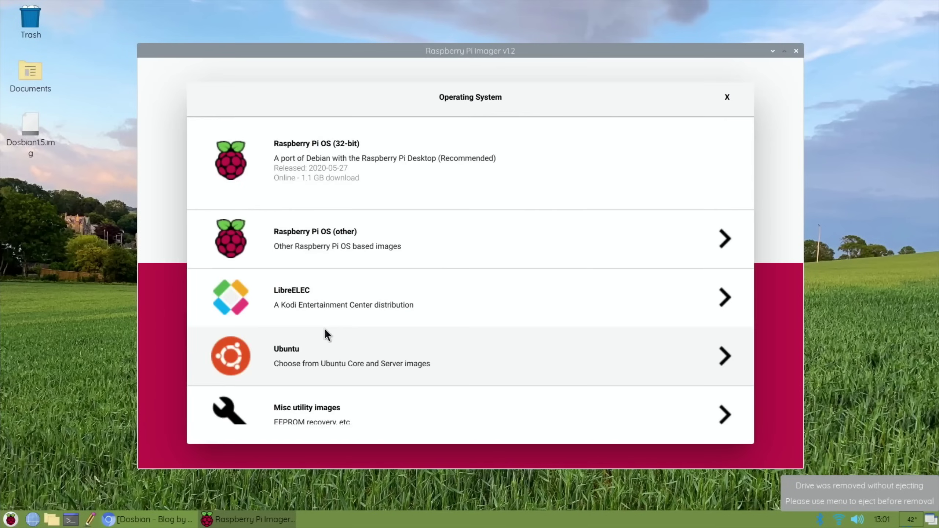
scroll(325, 333, "down", 3)
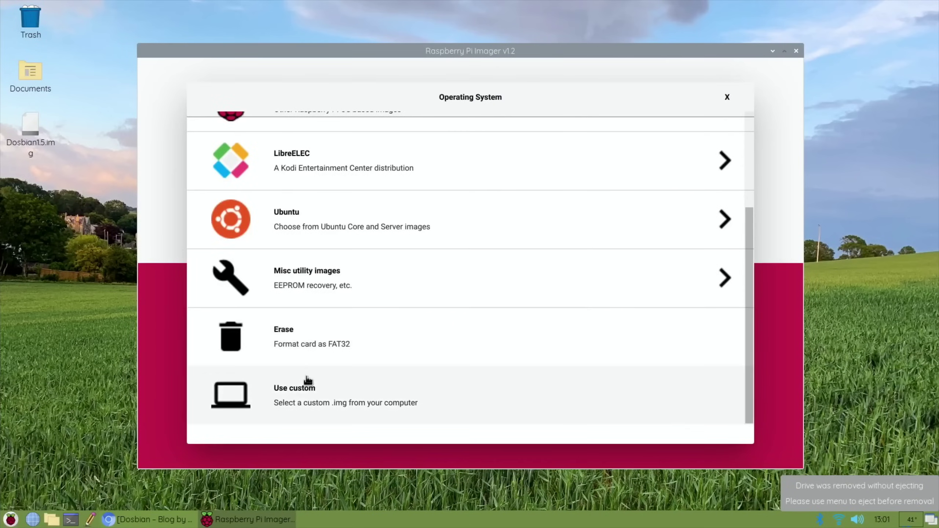
left_click(299, 391)
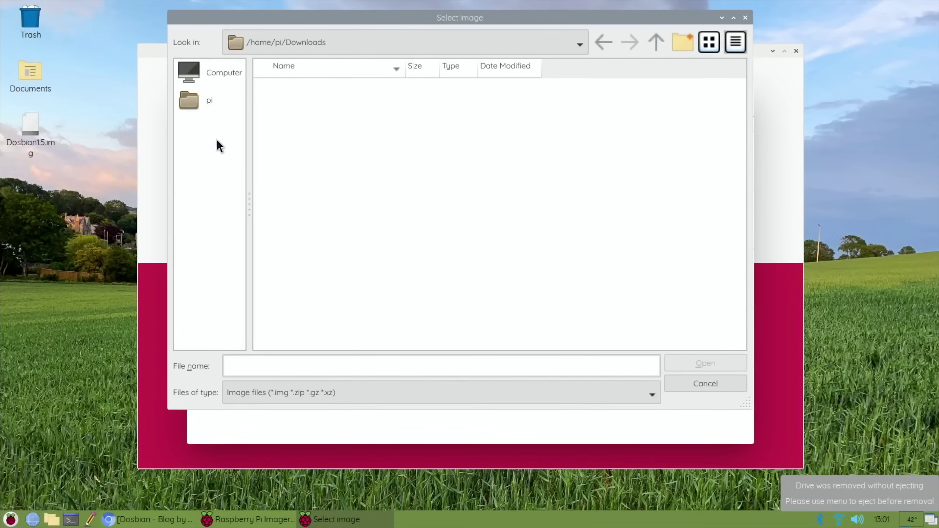
left_click(193, 107)
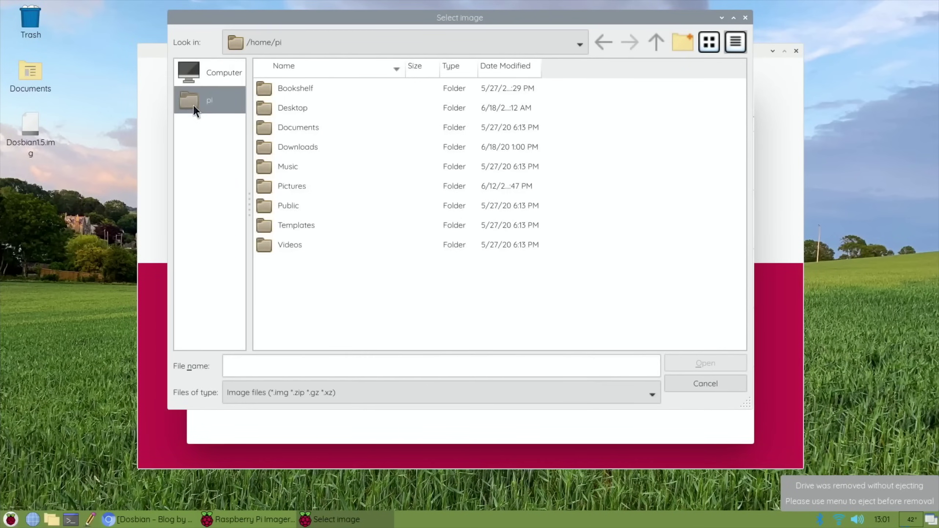
double_click(271, 108)
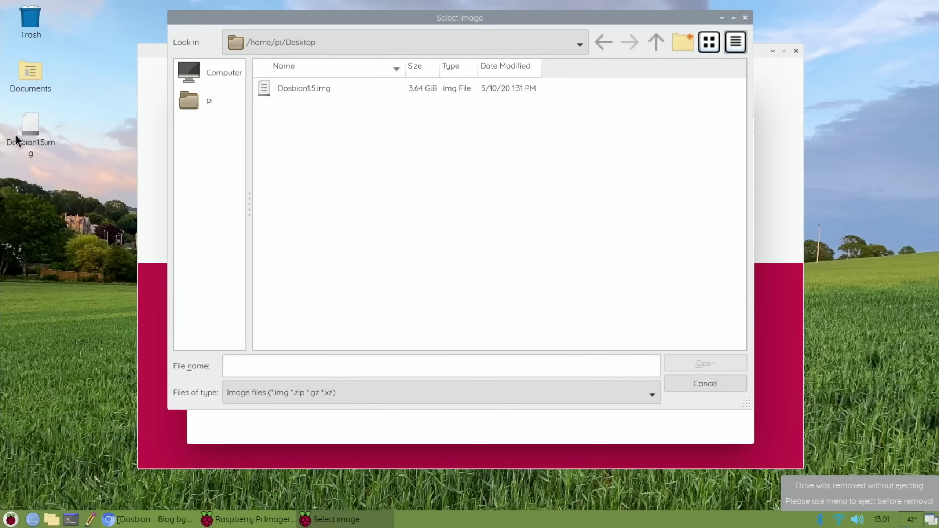
left_click(277, 94)
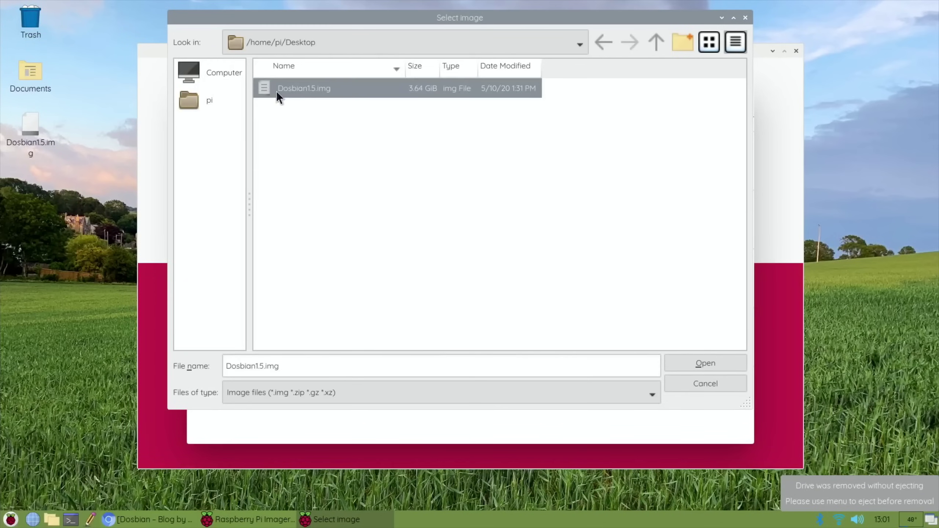
left_click(683, 363)
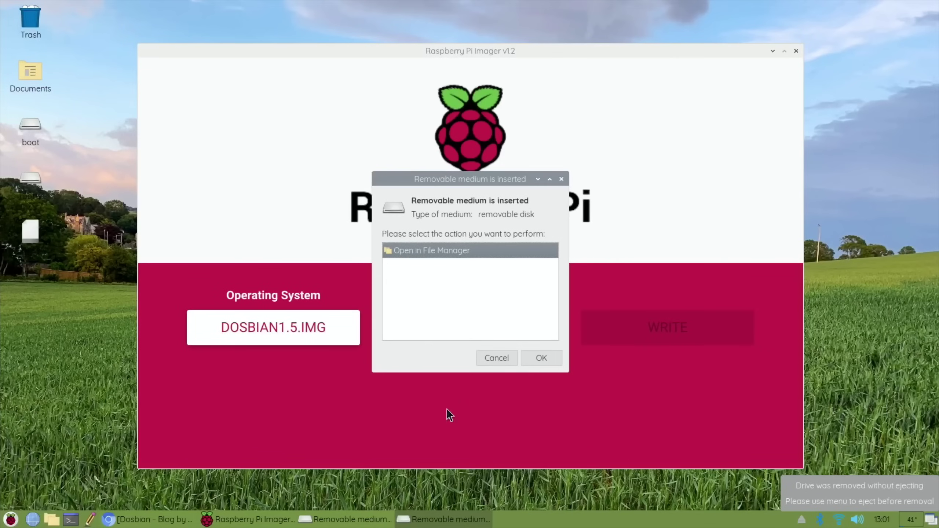
- Dismiss both removable-medium prompts, target the 32.0 GB Generic STORAGE_DEVICE, and start writing
left_click(489, 360)
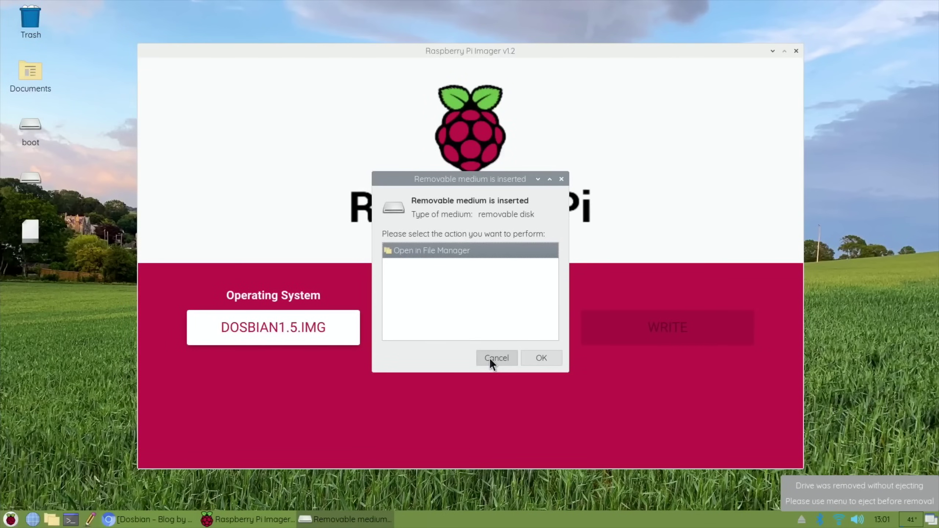
left_click(489, 358)
left_click(502, 328)
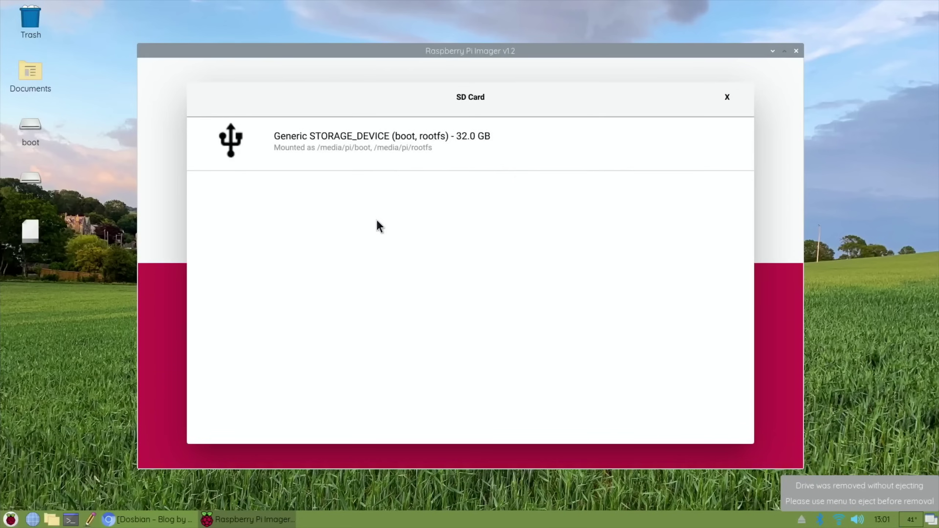
left_click(399, 152)
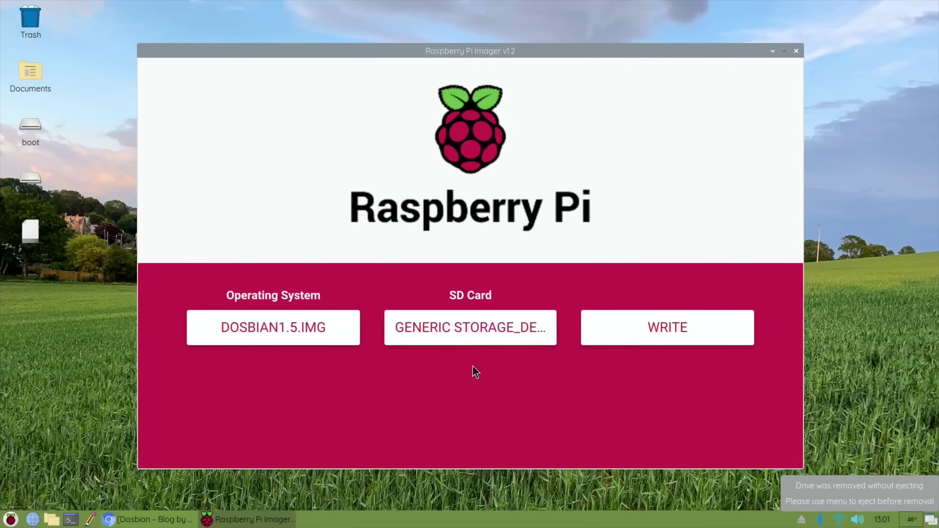
left_click(660, 337)
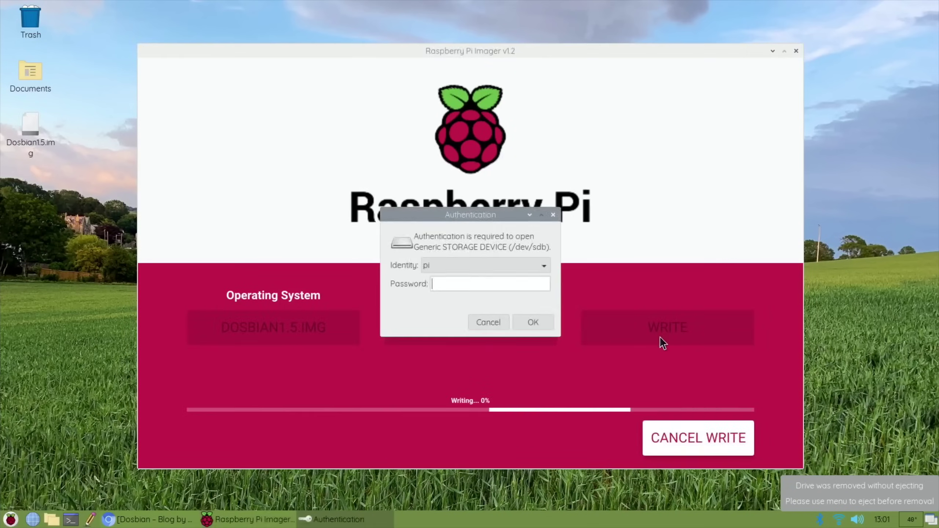
- Enter the account password to authorise the write, then bring Chromium to the front
type("raspberry")
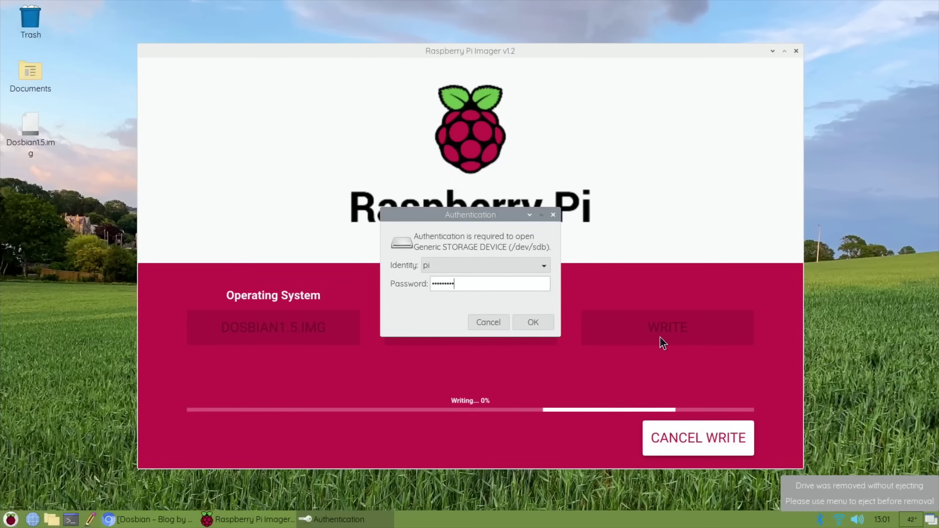
key("Return")
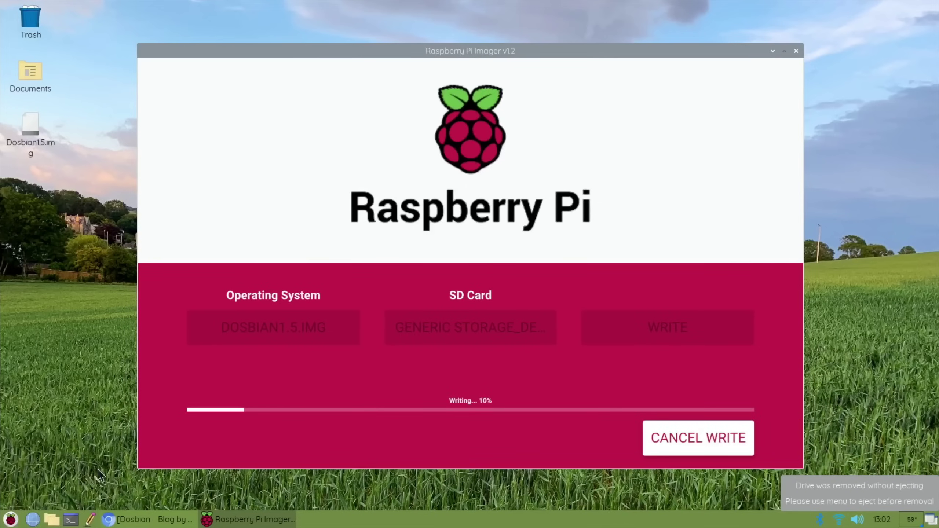
left_click(110, 520)
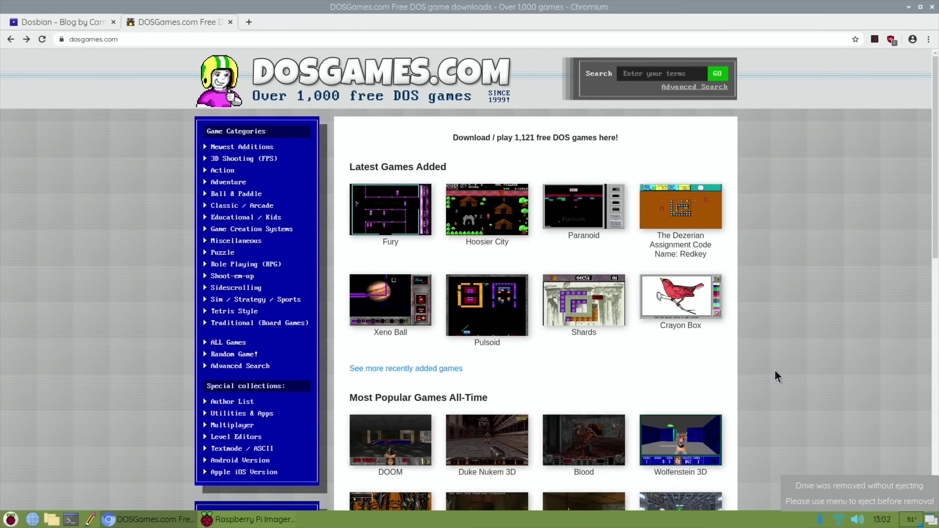
- Search 'racin' and download the Big Red Racing DOSBox zip
left_click(638, 74)
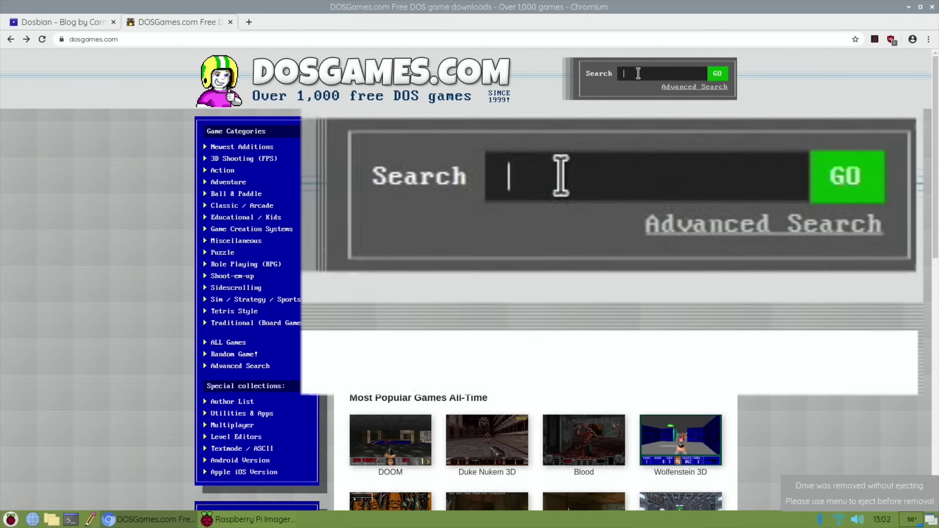
type("racin")
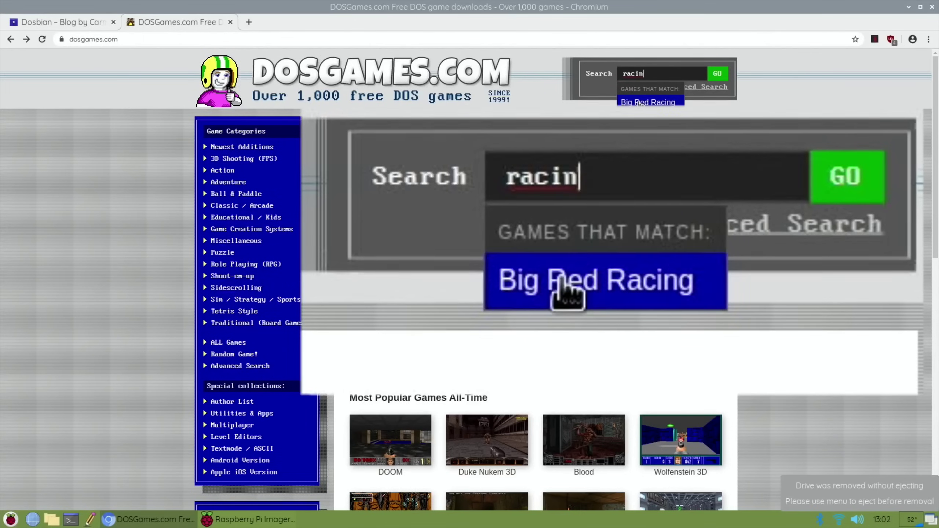
left_click(639, 103)
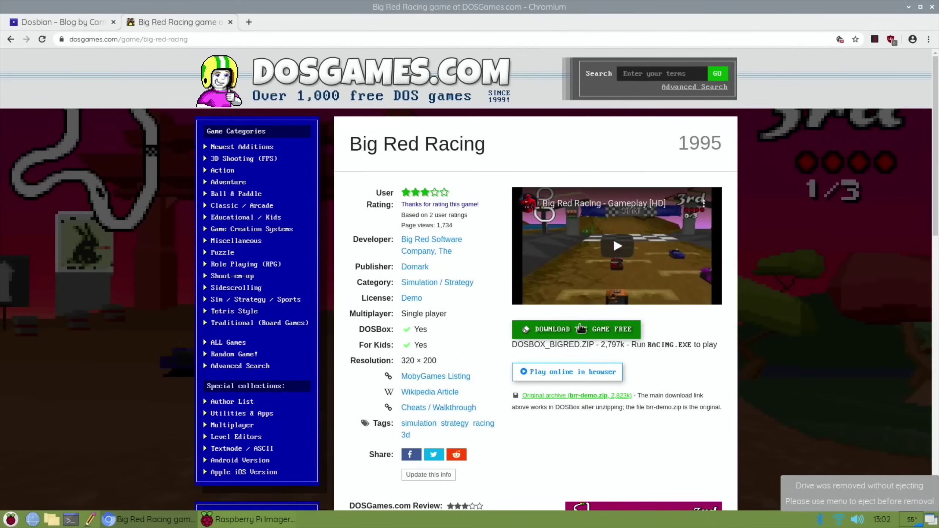
left_click(581, 327)
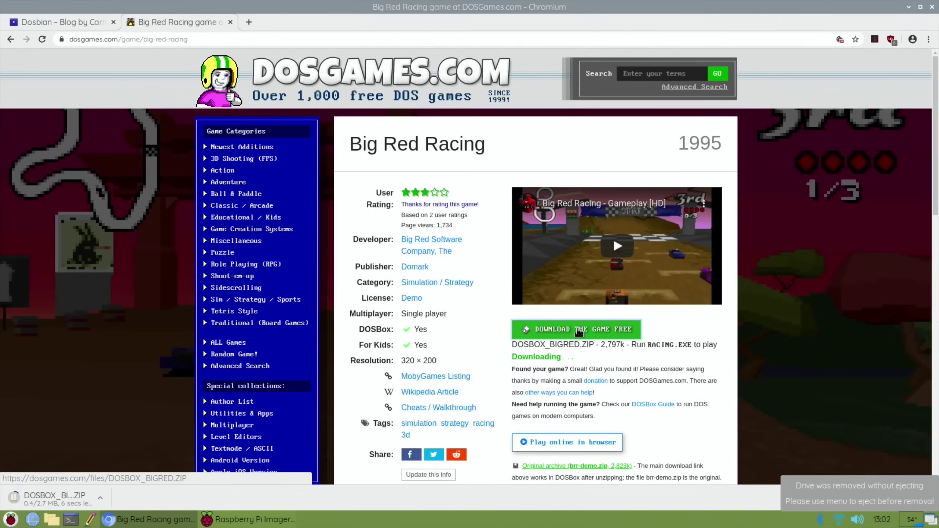
- Search 'hospita' and download the Theme Hospital DOSBox zip
left_click(654, 71)
type("hospital")
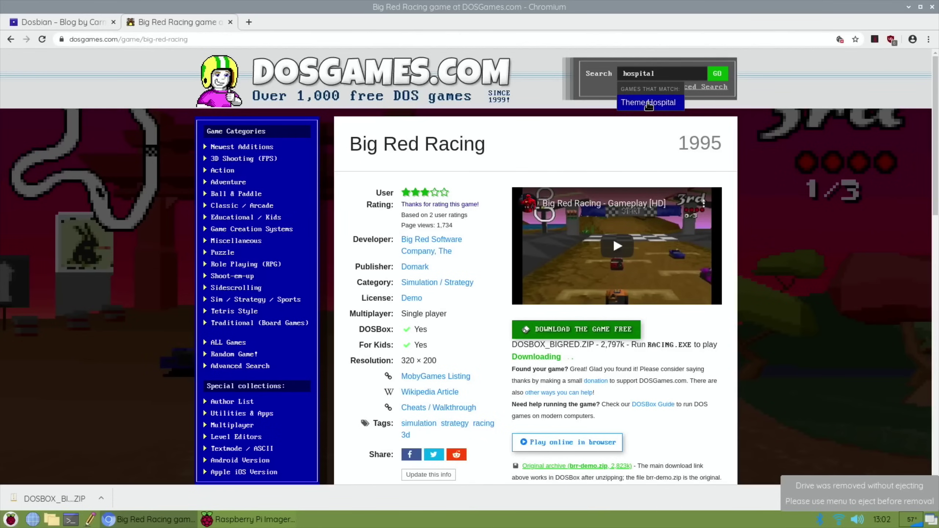
left_click(647, 100)
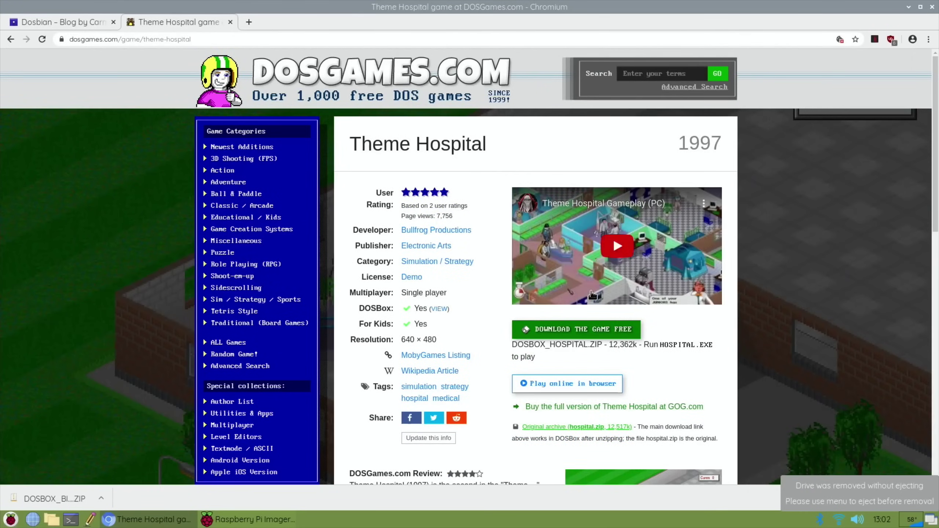
left_click(577, 331)
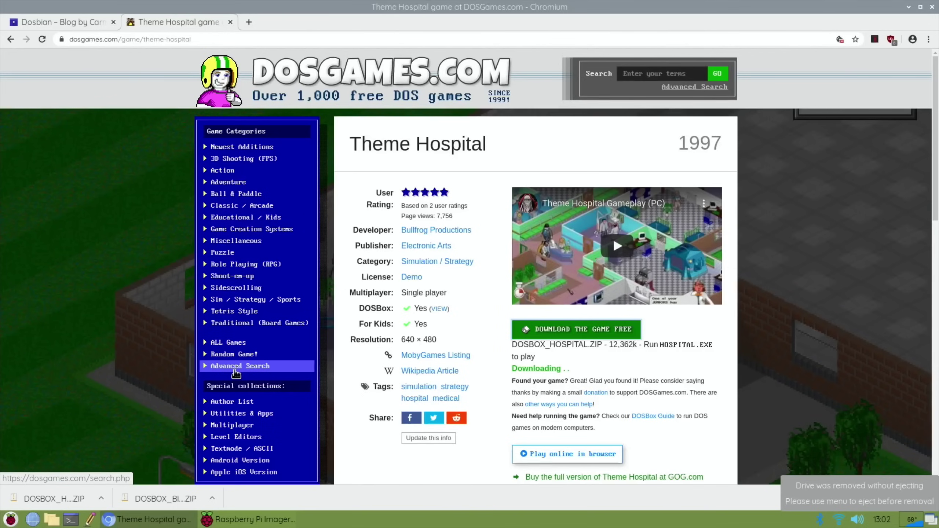
- Browse the random Star Wrek game page, then minimize Chromium to check the Imager's progress
left_click(229, 358)
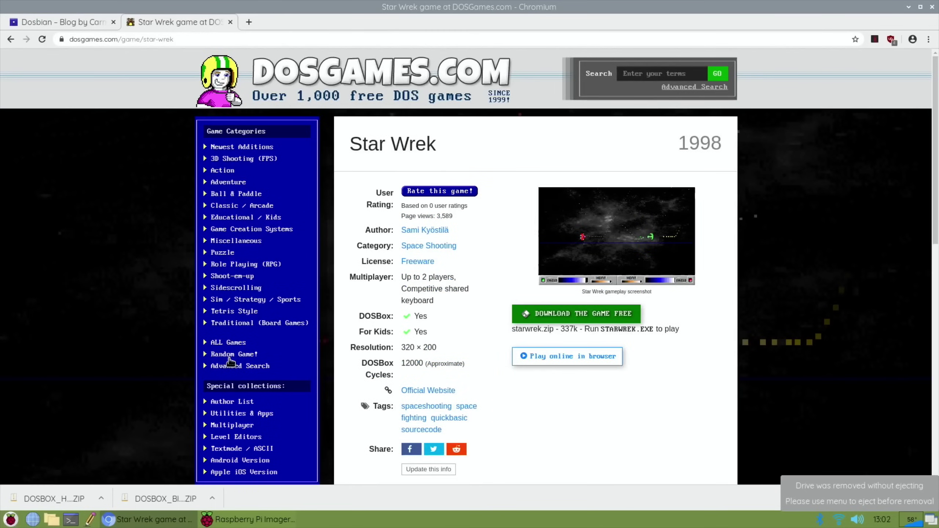
scroll(497, 273, "down", 10)
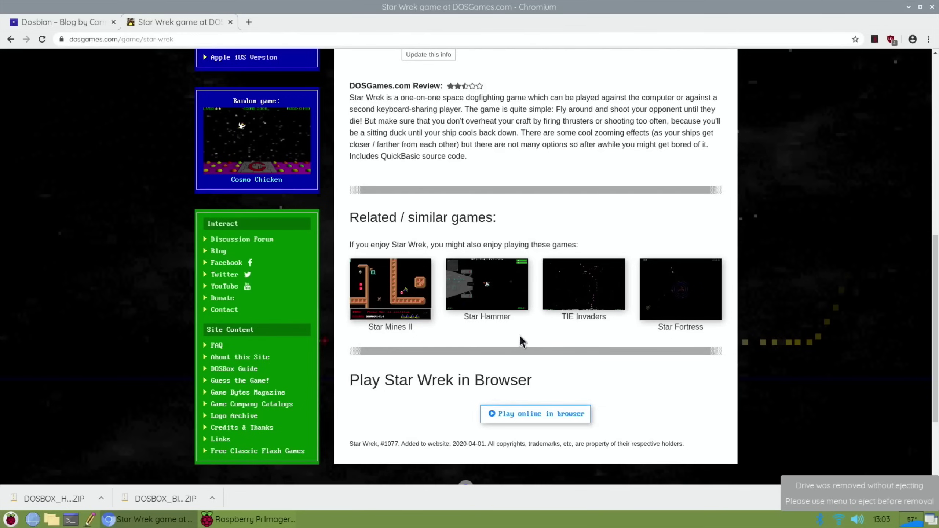
scroll(453, 229, "down", 3)
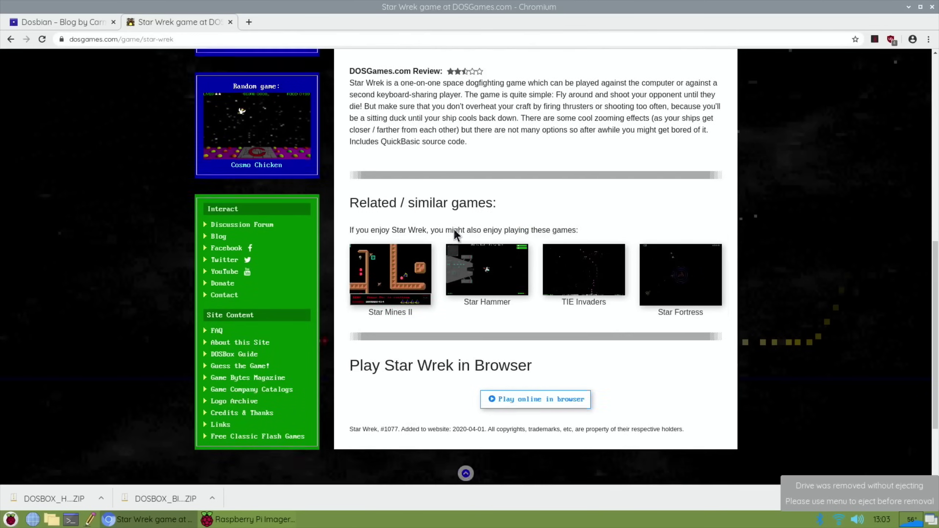
scroll(453, 229, "up", 12)
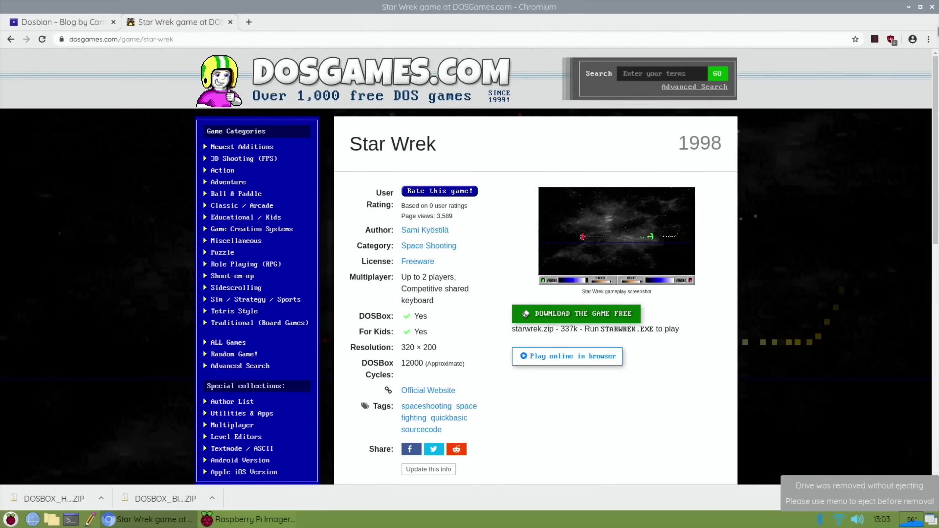
left_click(908, 6)
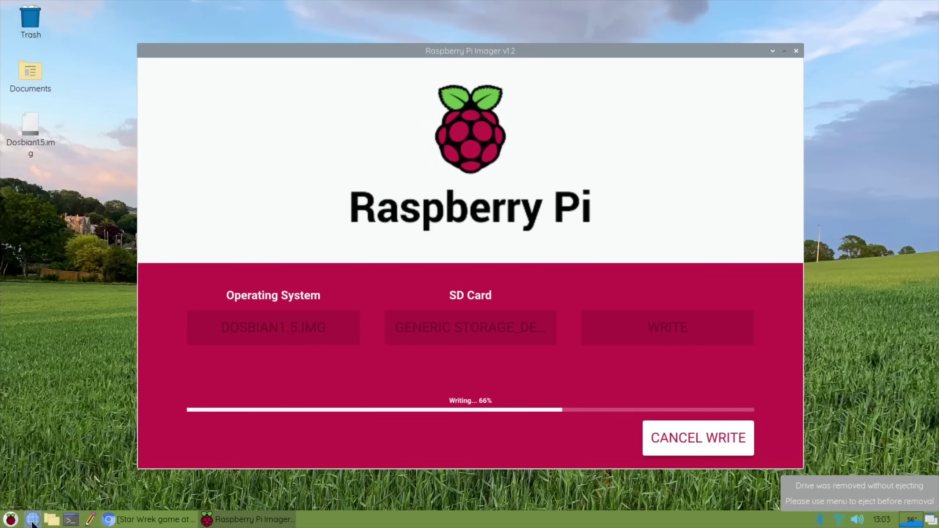
- Open the file manager, centre its window, and go to the Downloads folder
left_click(52, 520)
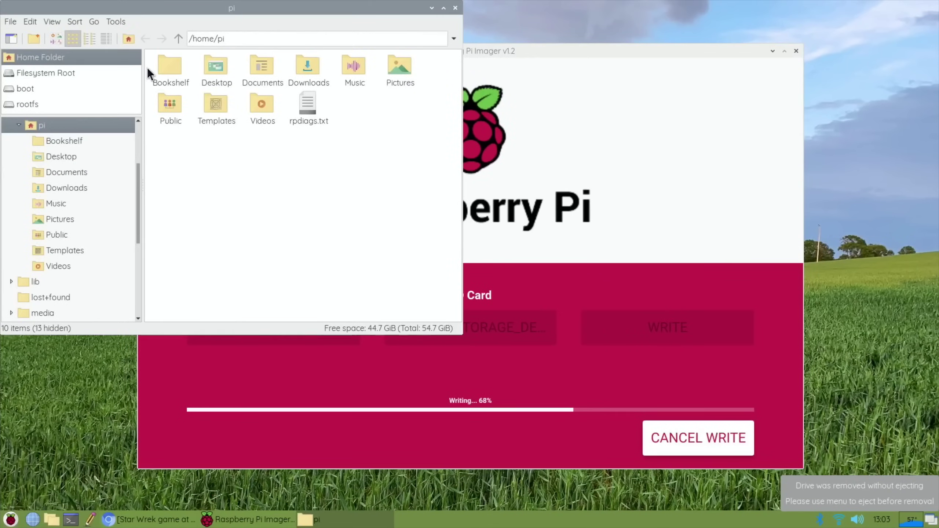
left_click_drag(151, 14, 384, 94)
left_click(540, 148)
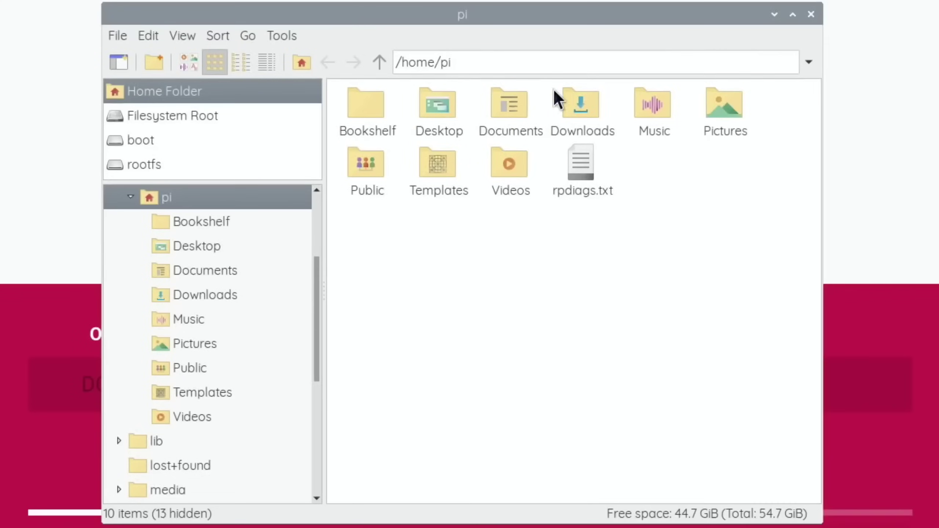
double_click(577, 111)
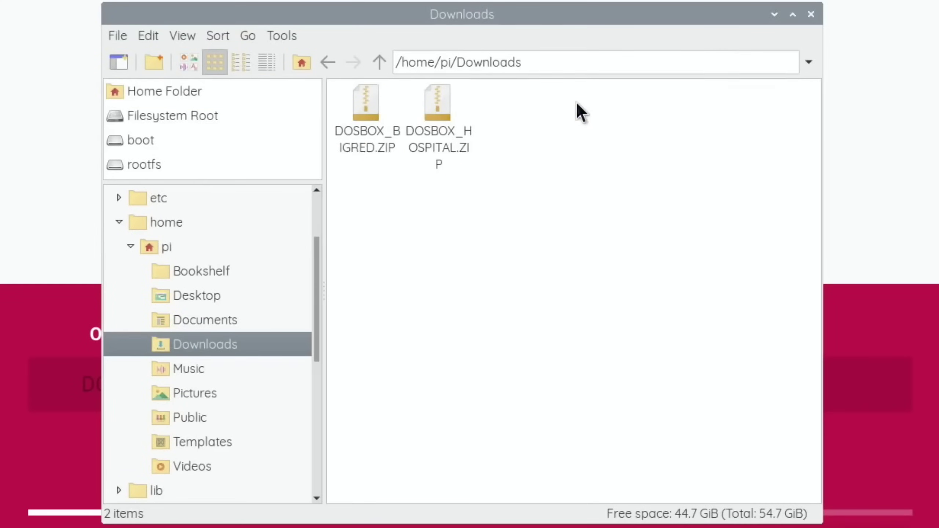
- Extract DOSBOX_BIGRED.ZIP onto the Desktop and close the archive
double_click(368, 106)
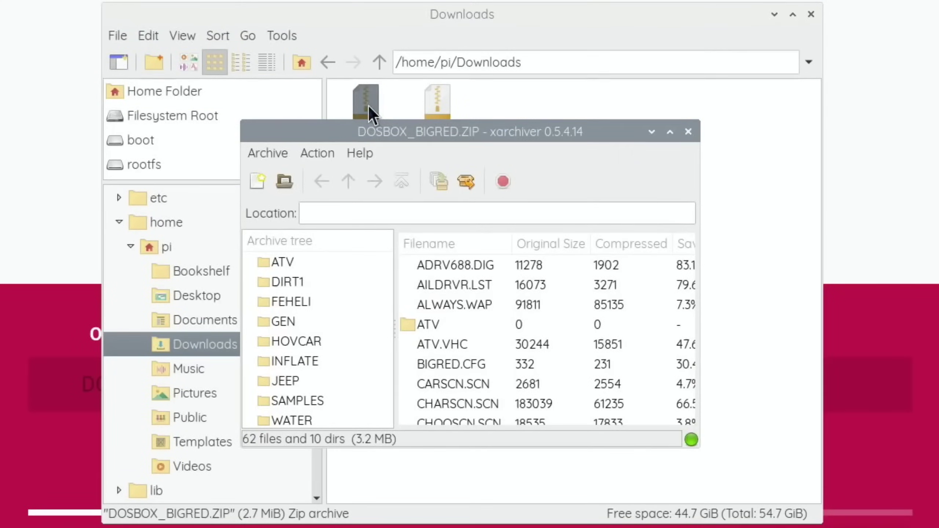
left_click(464, 181)
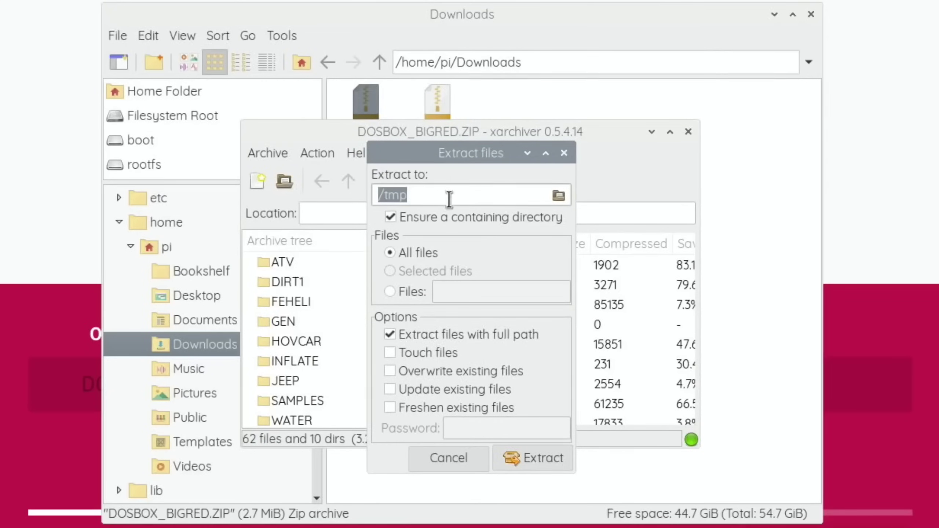
left_click(558, 196)
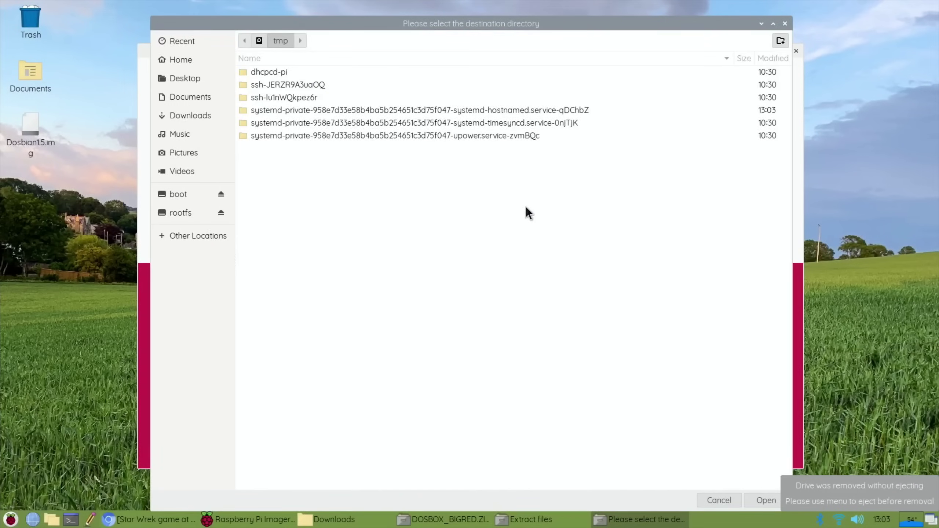
left_click(187, 79)
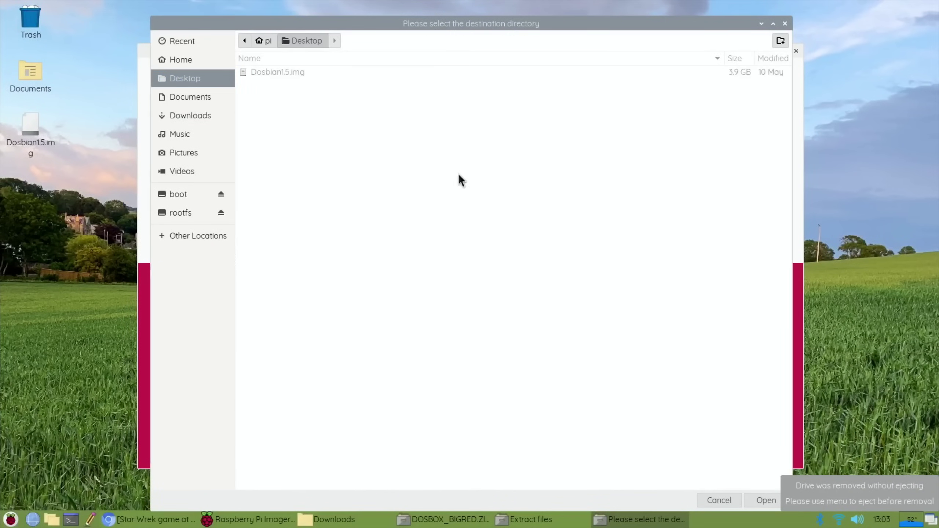
left_click(762, 501)
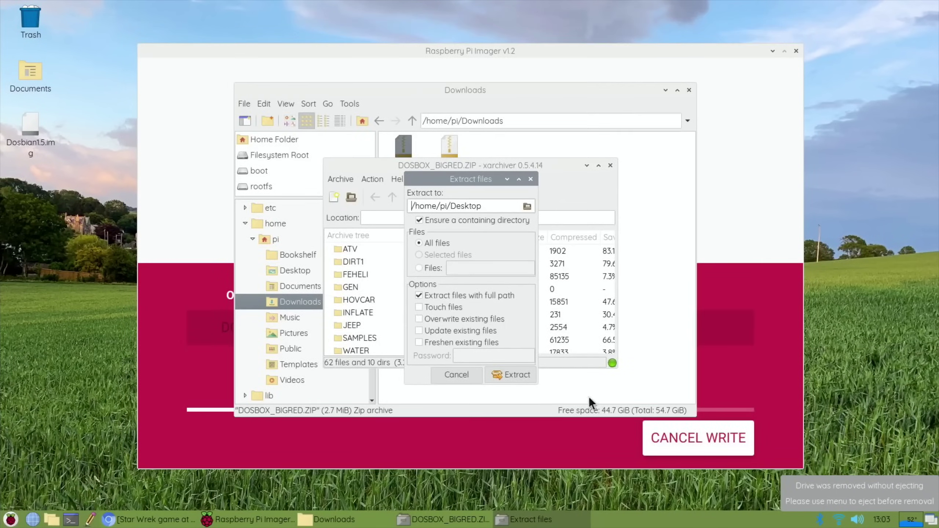
left_click(516, 375)
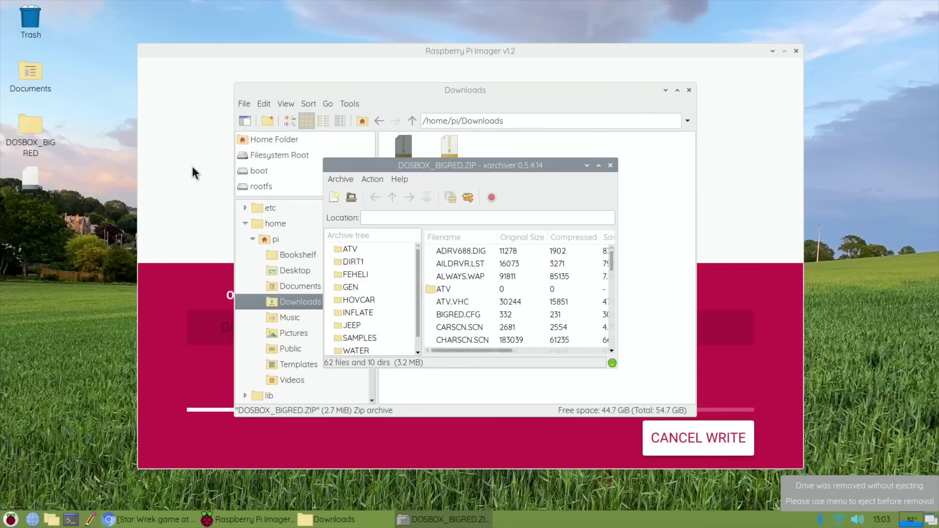
left_click(610, 166)
- Extract DOSBOX_HOSPITAL.ZIP onto the Desktop as a second game folder, then close xarchiver
double_click(446, 148)
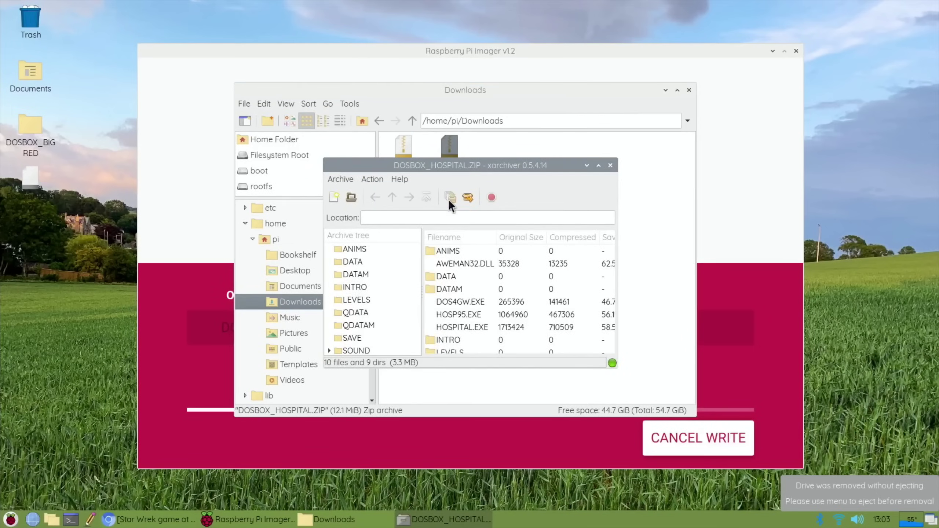
left_click(469, 197)
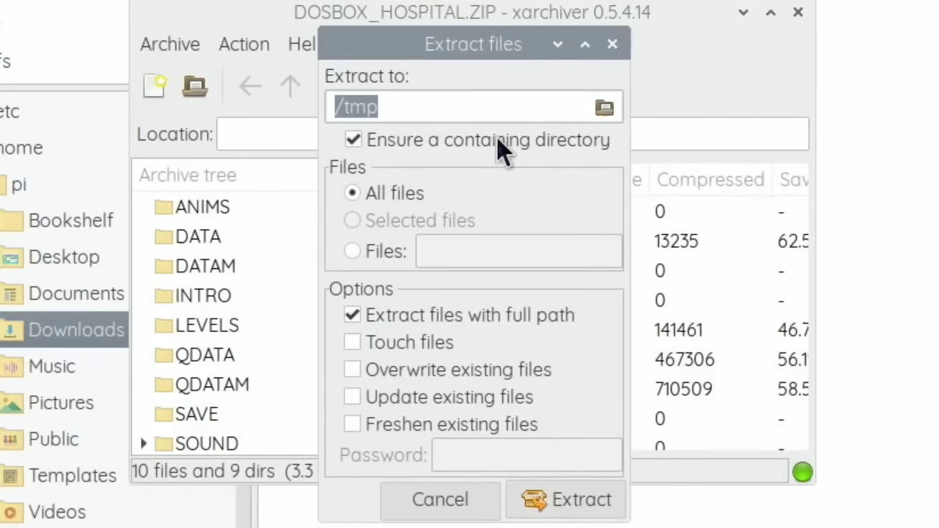
left_click(608, 107)
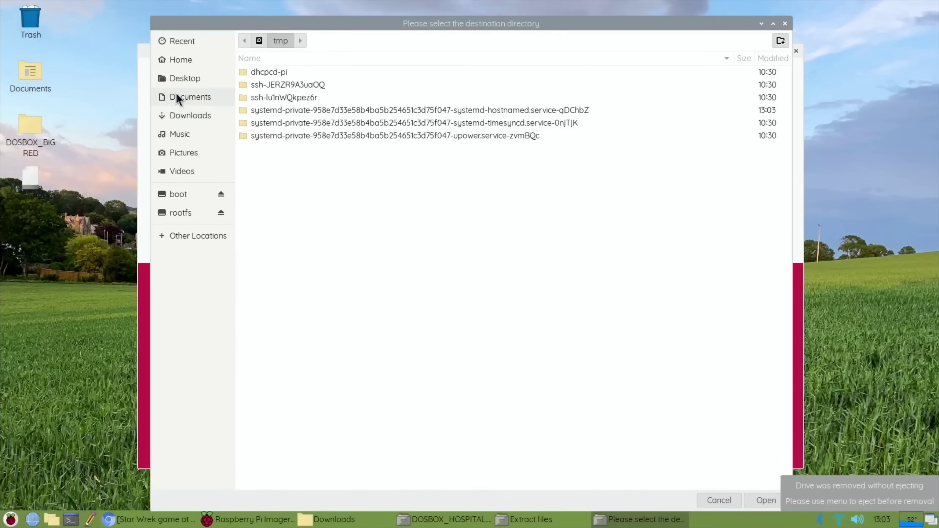
left_click(176, 78)
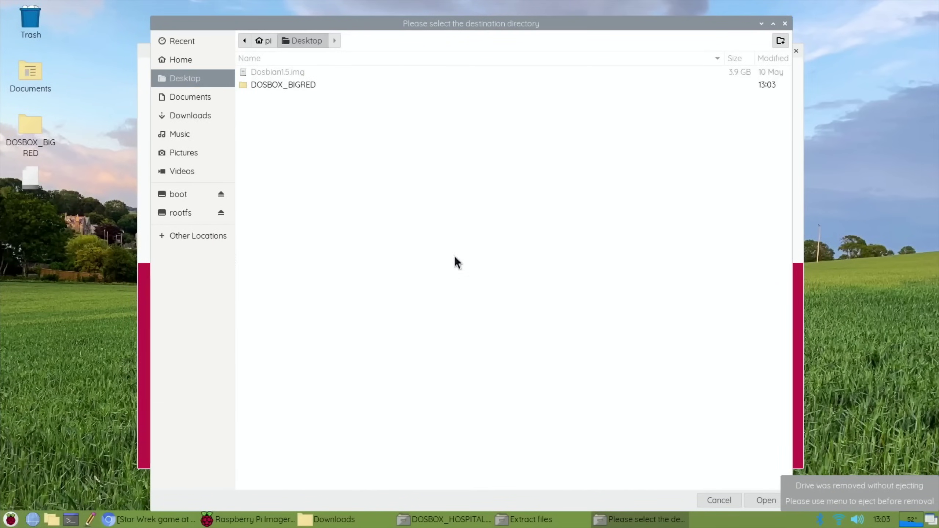
left_click(755, 499)
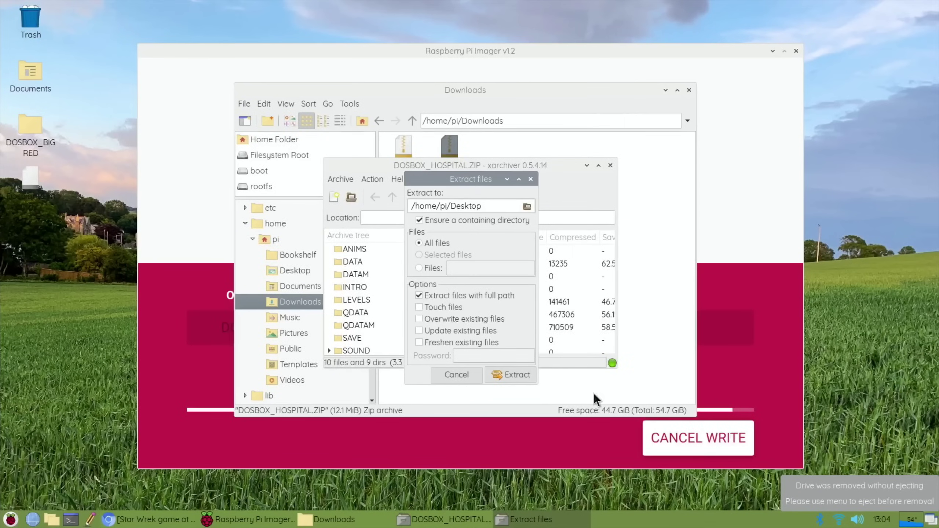
left_click(498, 374)
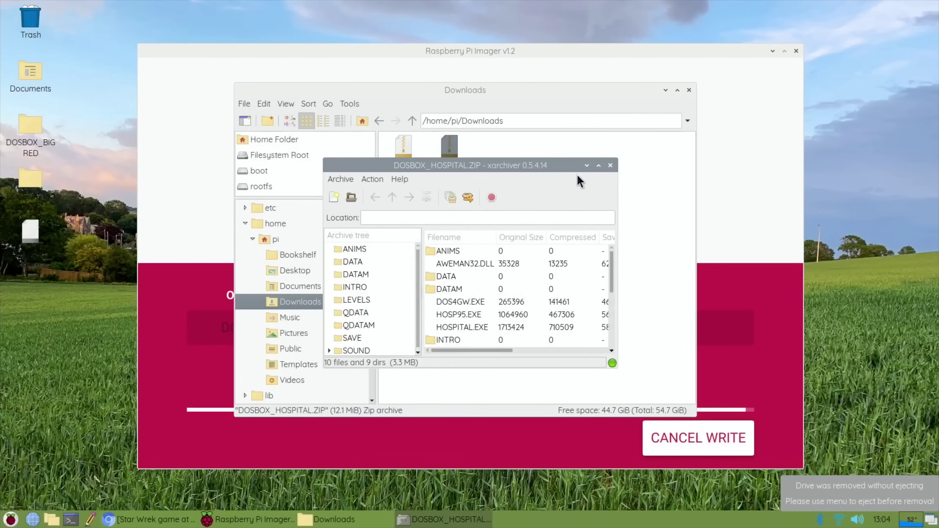
left_click(610, 165)
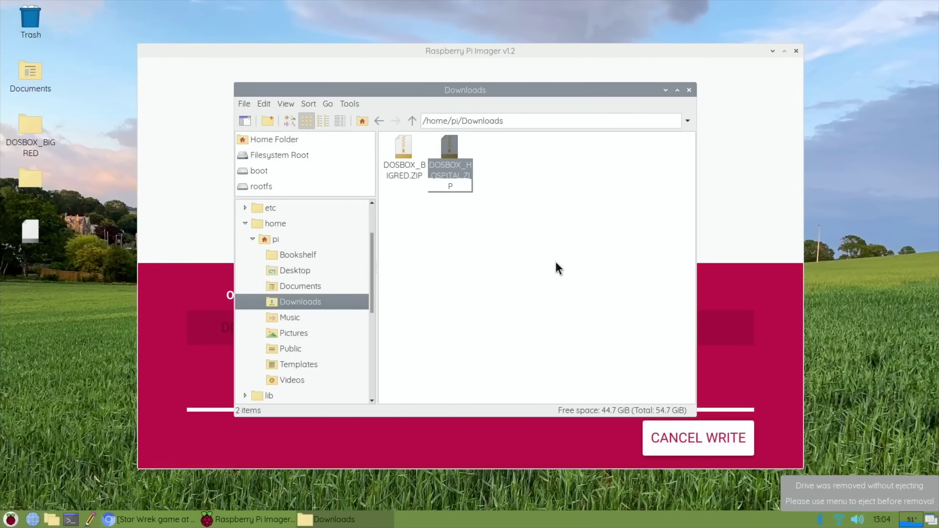
- Close the Downloads window and rename the DOSBOX_BIGRED desktop folder to BIGRED
left_click(689, 90)
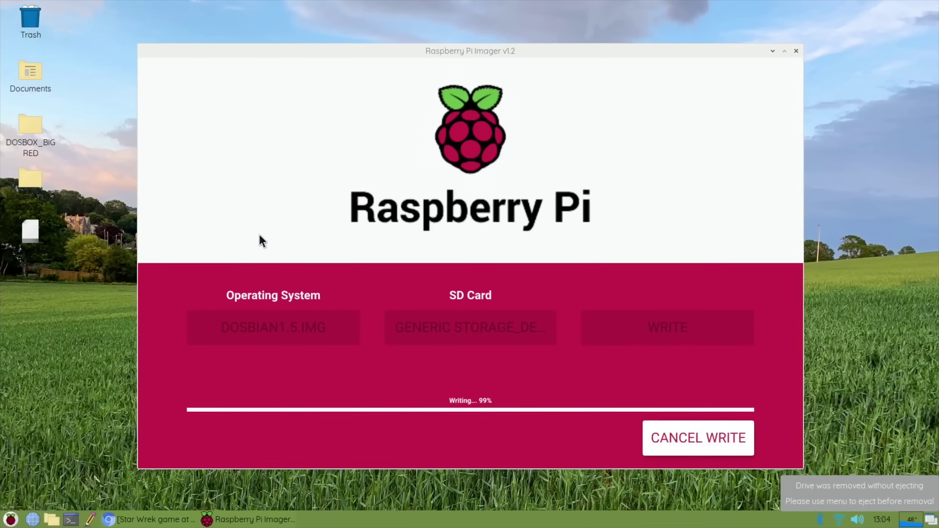
left_click(27, 152)
key("F2")
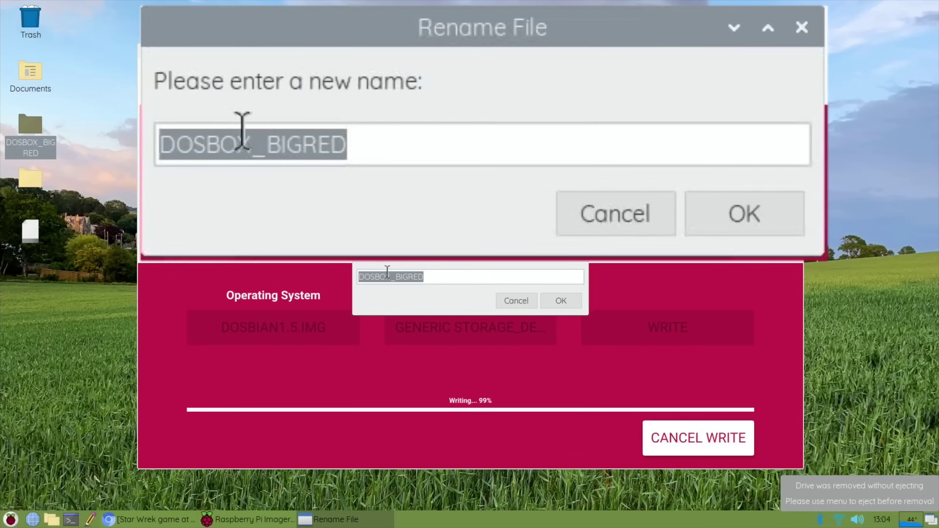
left_click(396, 277)
key("BackSpace")
key("BackSpace")
key("BackSpace")
key("BackSpace")
key("BackSpace")
key("BackSpace")
key("BackSpace")
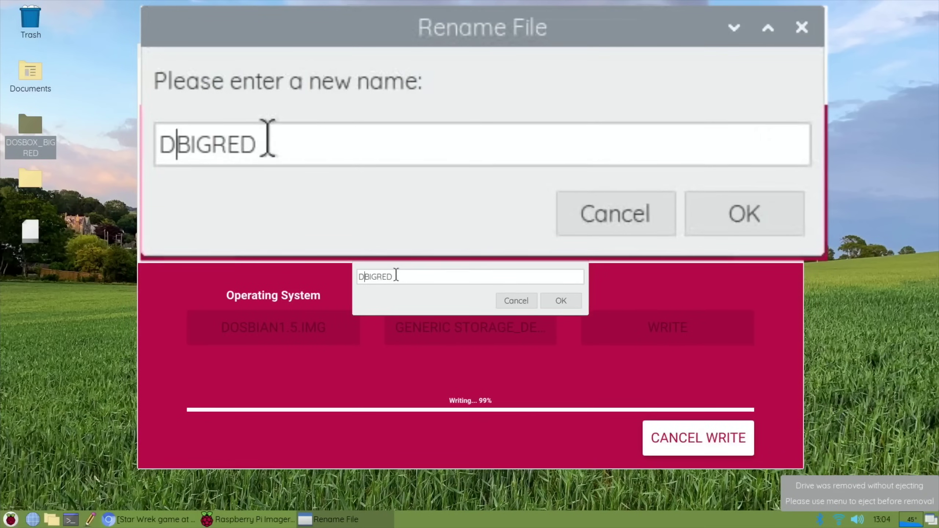
left_click(555, 303)
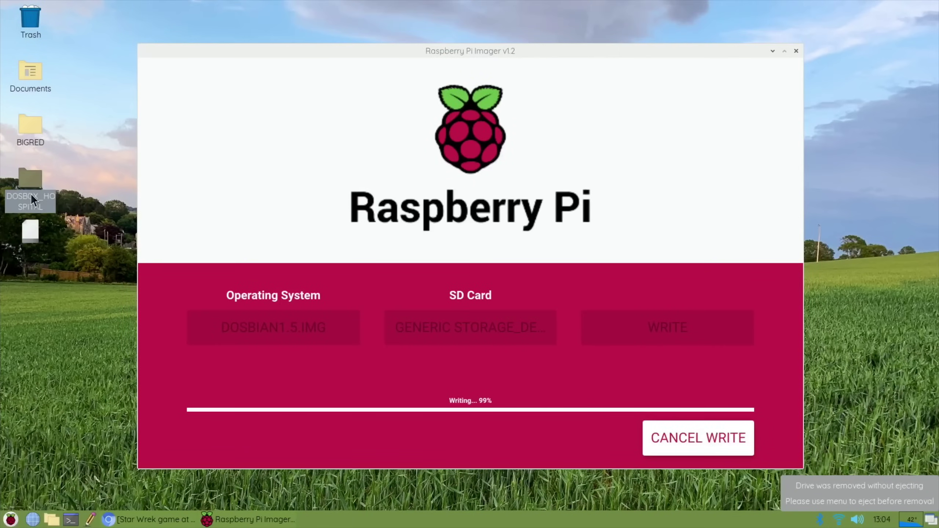
- Rename the DOSBOX_HOSPITAL desktop folder to HOSPI
key("F2")
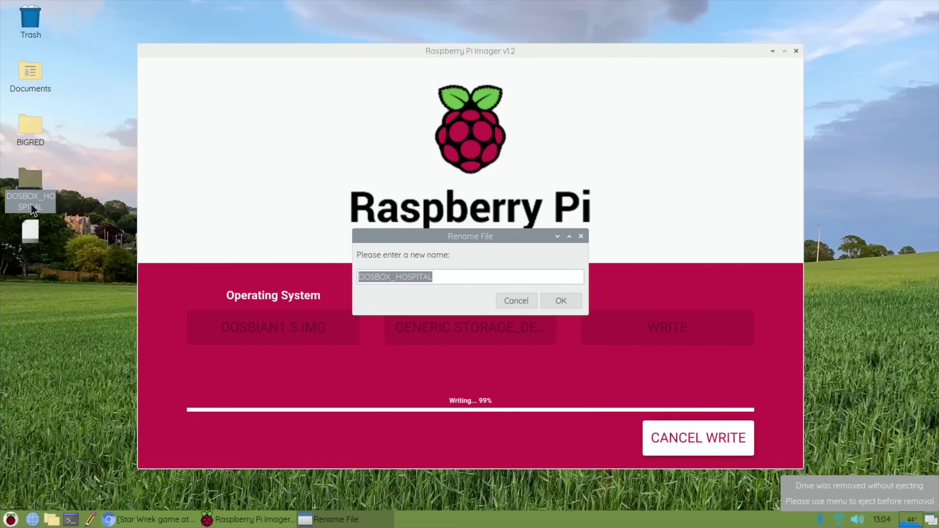
left_click(394, 278)
key("BackSpace")
key("BackSpace")
key("BackSpace")
key("BackSpace")
key("BackSpace")
key("BackSpace")
key("BackSpace")
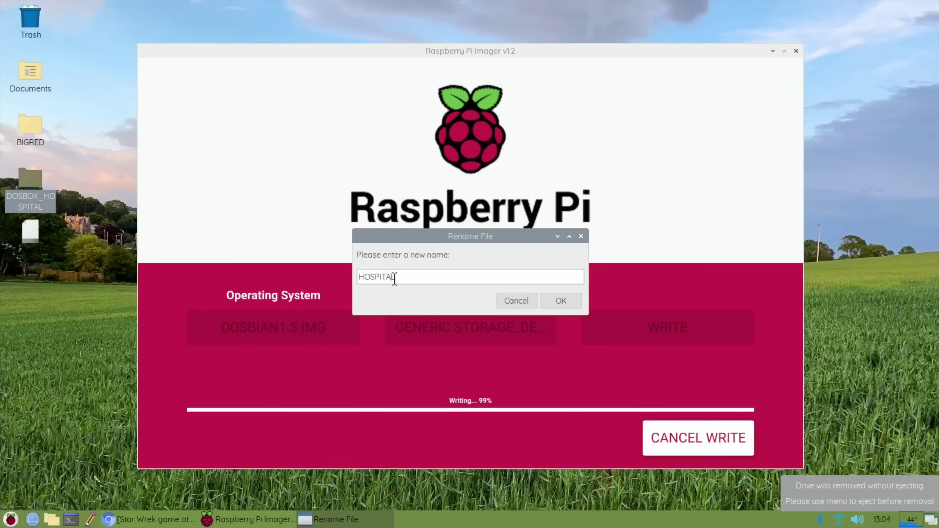
key("BackSpace")
key("BackSpace")
key("BackSpace")
left_click(564, 302)
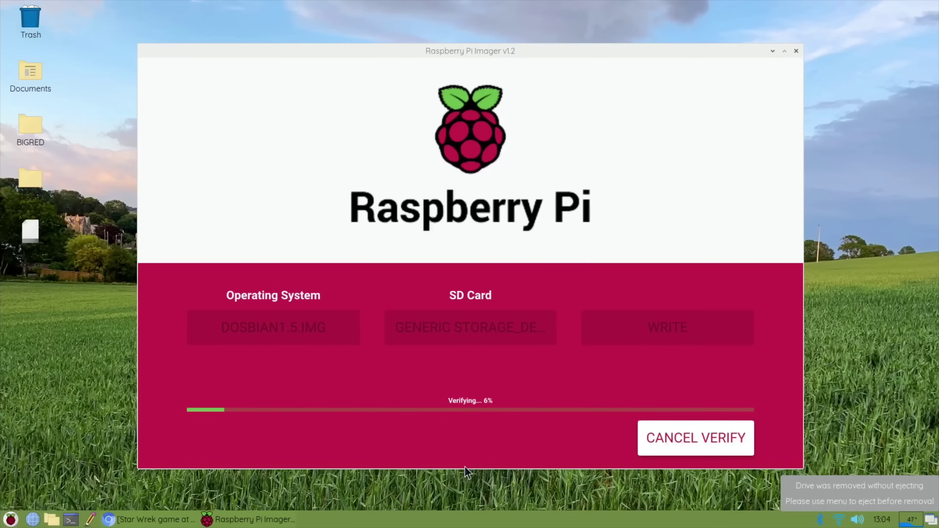
- Bring Chromium forward, read through the Dosbian blog tab, then minimize the browser
left_click(124, 521)
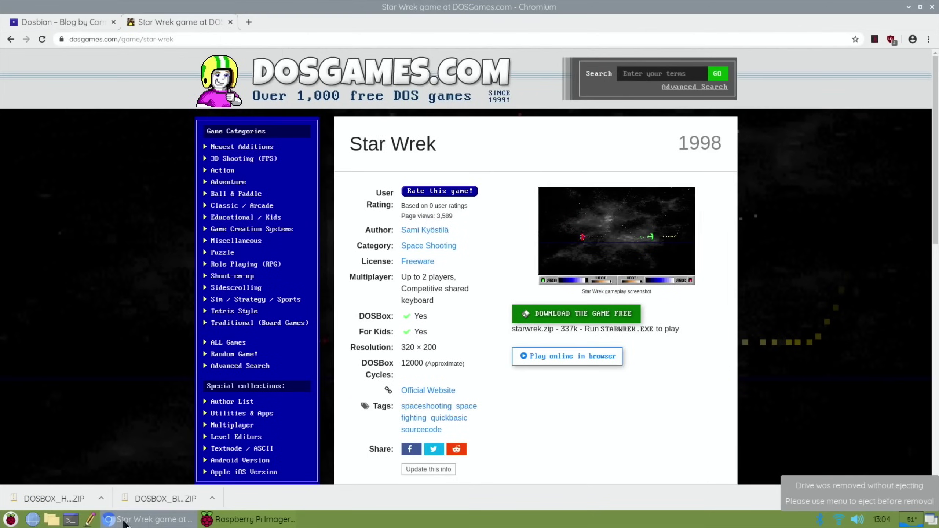
left_click(43, 22)
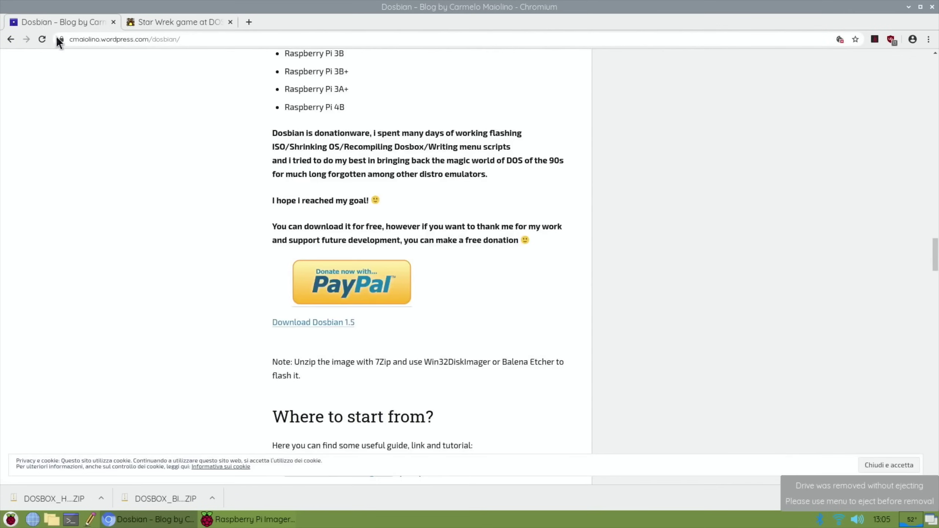
scroll(135, 218, "down", 6)
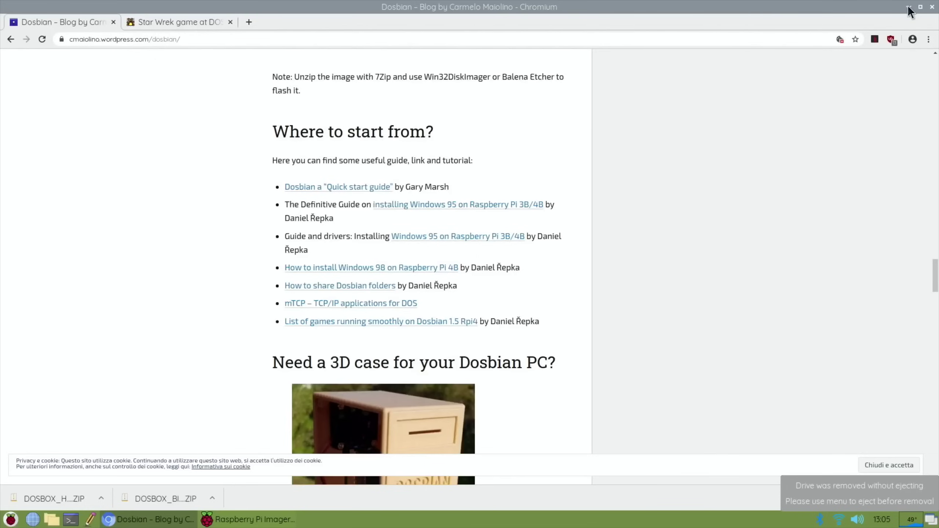
scroll(621, 139, "up", 3)
scroll(621, 140, "down", 10)
scroll(621, 140, "up", 10)
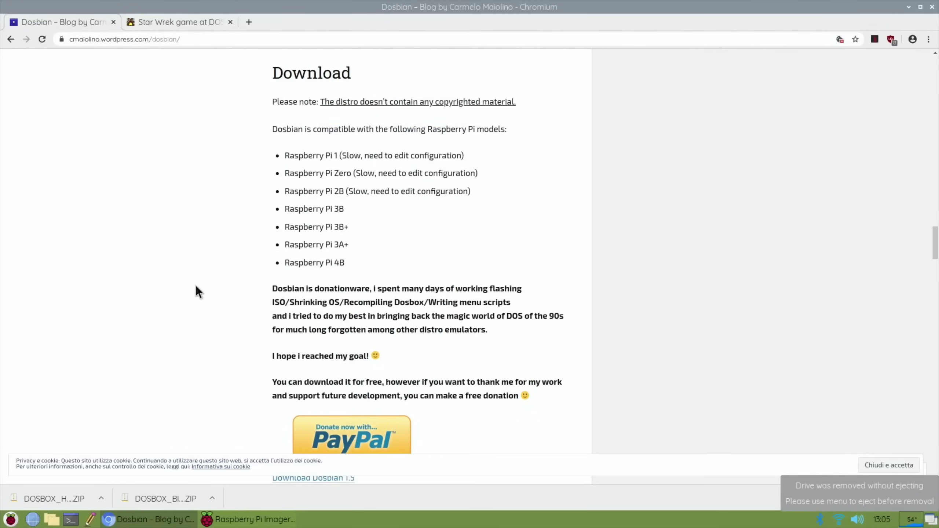
scroll(196, 288, "up", 20)
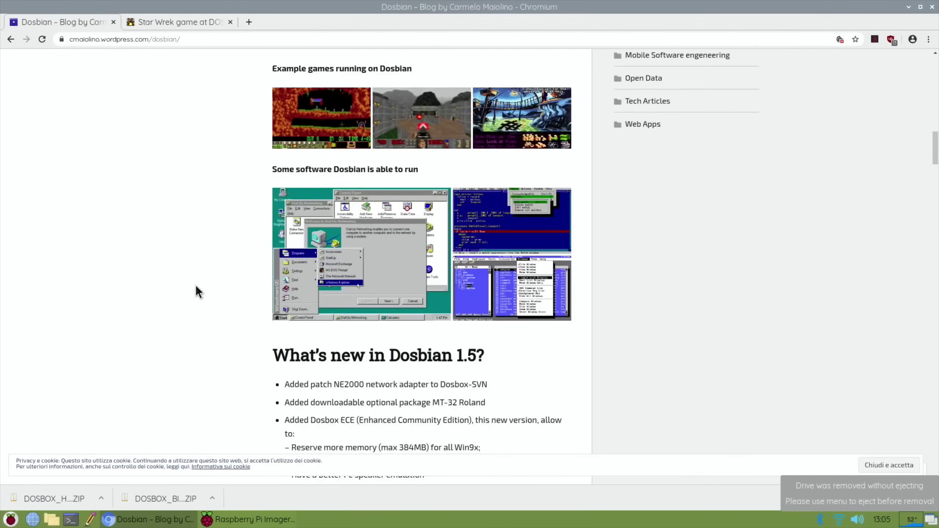
scroll(196, 289, "up", 10)
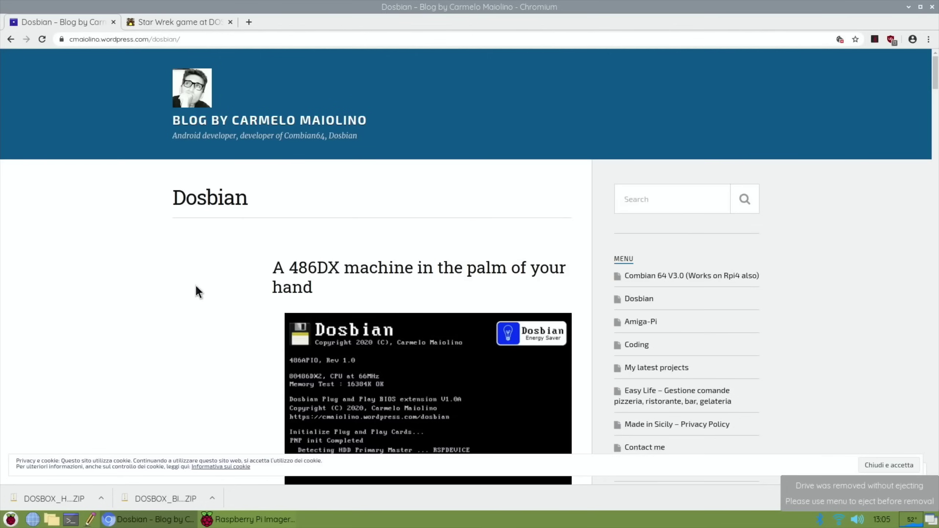
scroll(197, 288, "down", 20)
scroll(196, 289, "up", 15)
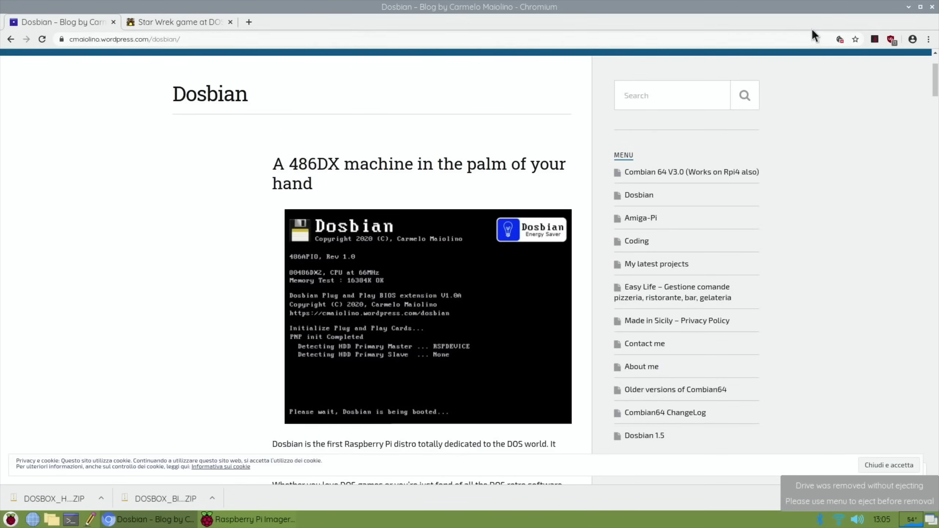
left_click(908, 7)
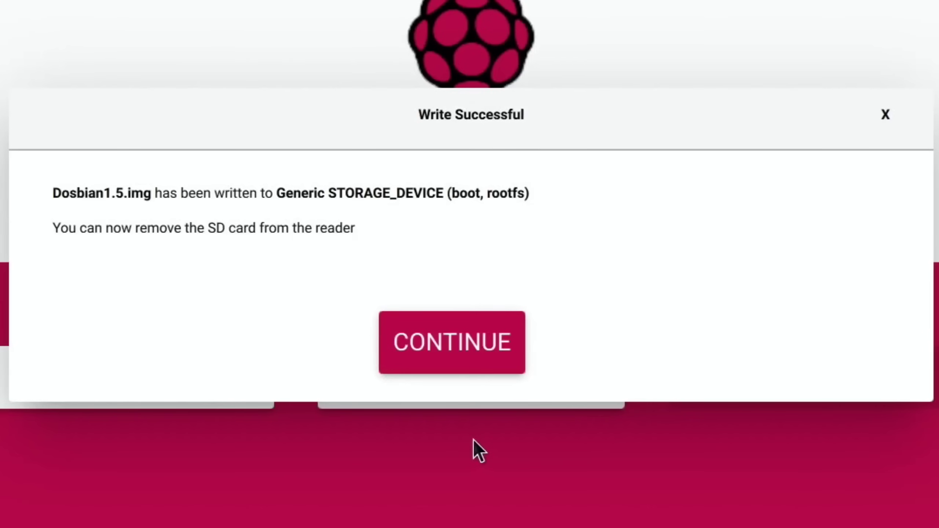
- Dismiss the Dosbian1.5.img Write Successful notice and quit Raspberry Pi Imager
left_click(425, 332)
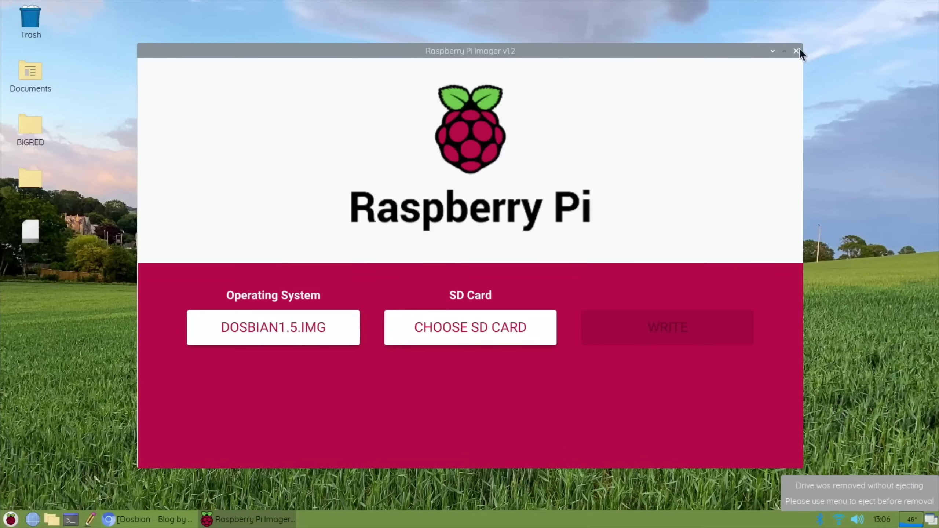
left_click(797, 50)
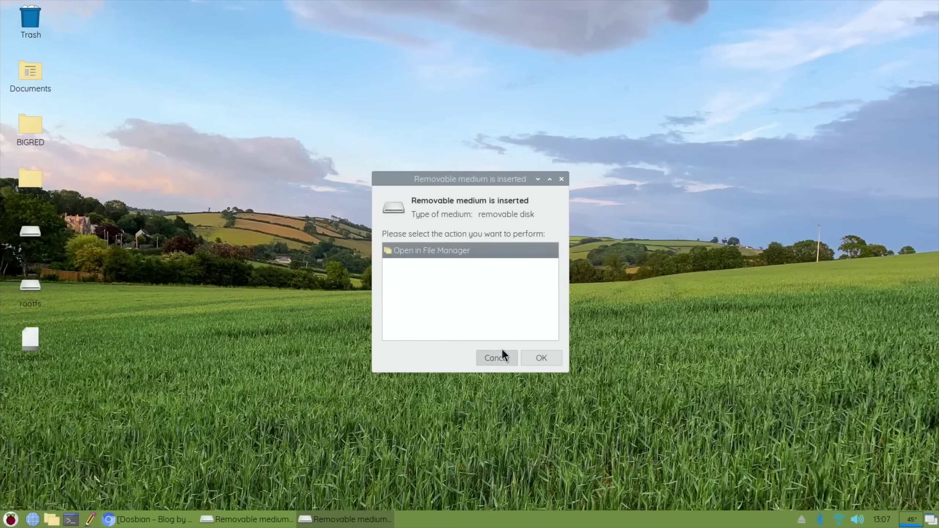
- Dismiss the removable-medium prompt and open rootfs at home/pi/dosbian/games
left_click(502, 358)
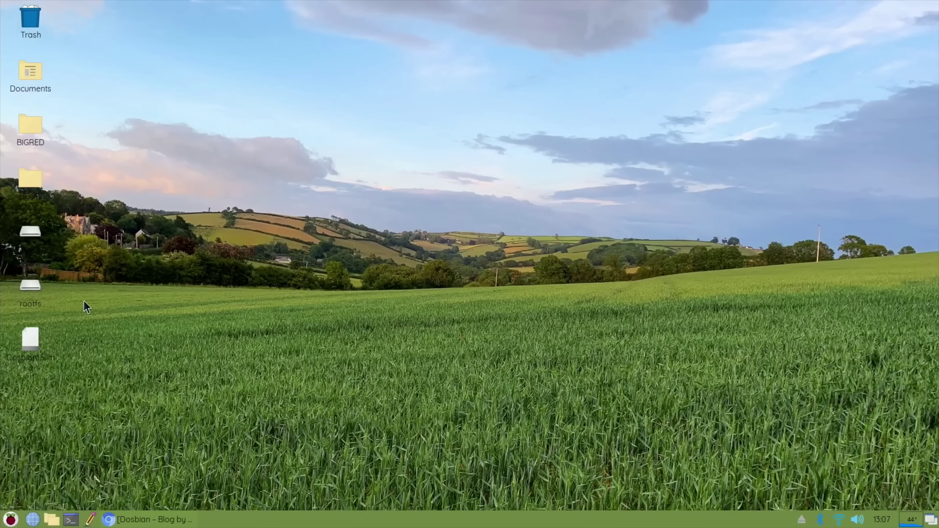
left_click(32, 287)
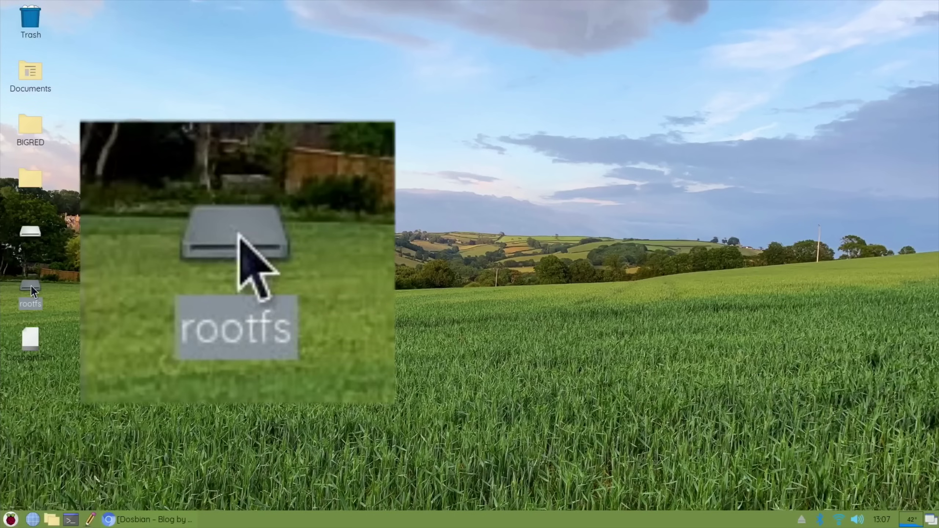
double_click(32, 288)
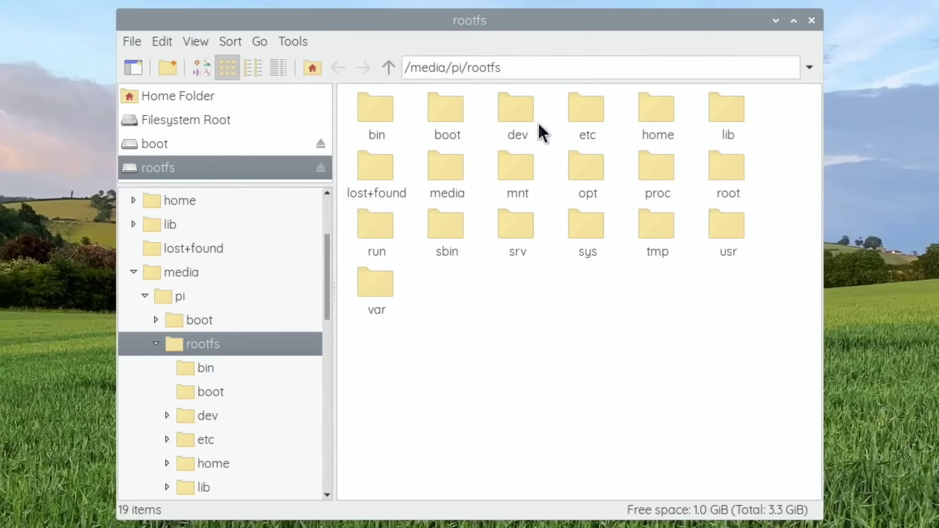
double_click(592, 158)
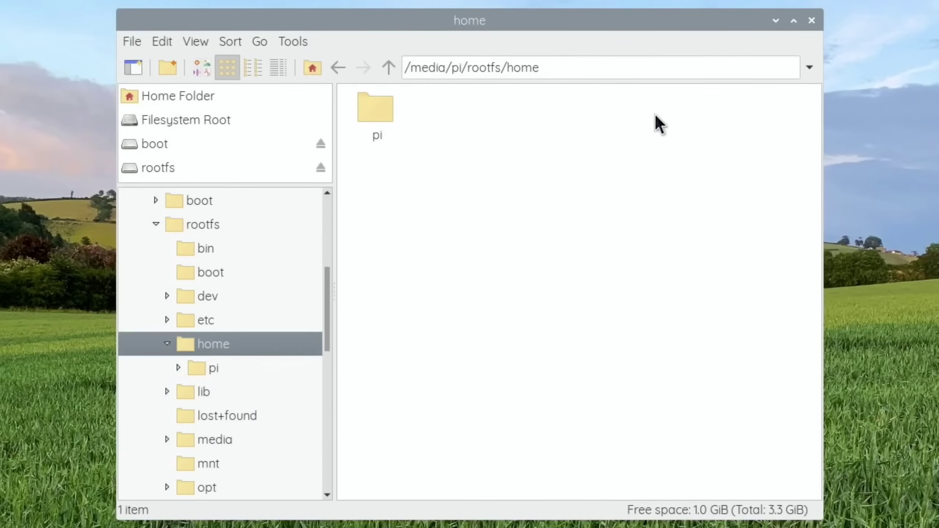
double_click(383, 112)
double_click(384, 113)
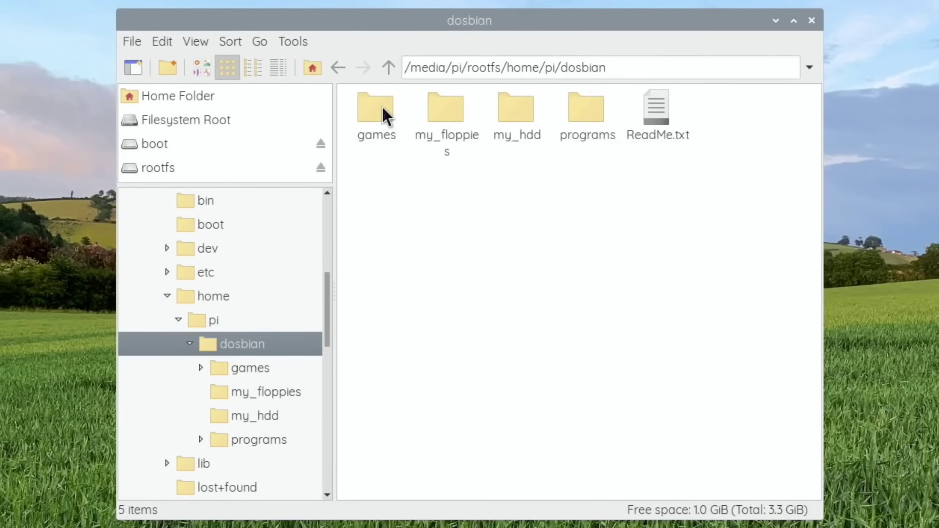
double_click(384, 113)
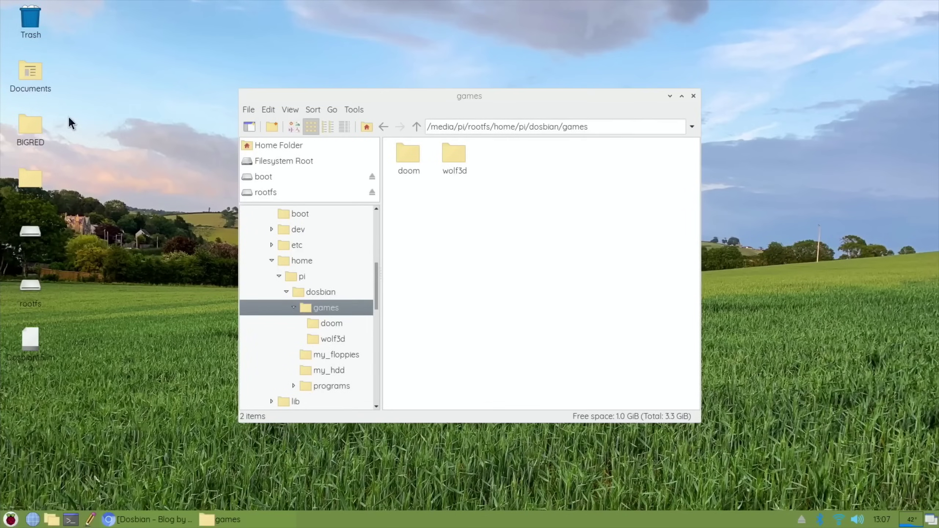
- Copy the BIGRED and HOSPI desktop folders into the games folder
left_click_drag(68, 117, 22, 178)
left_click_drag(22, 124, 498, 171)
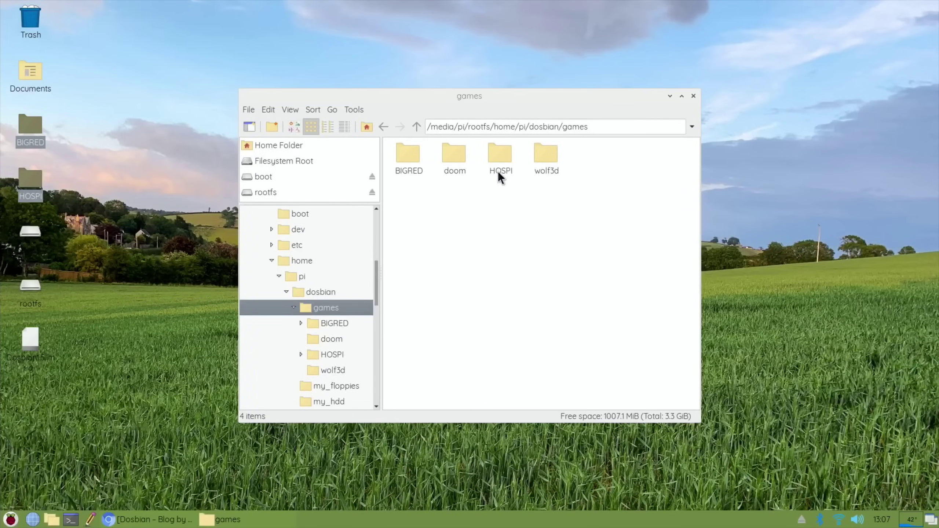
left_click(459, 230)
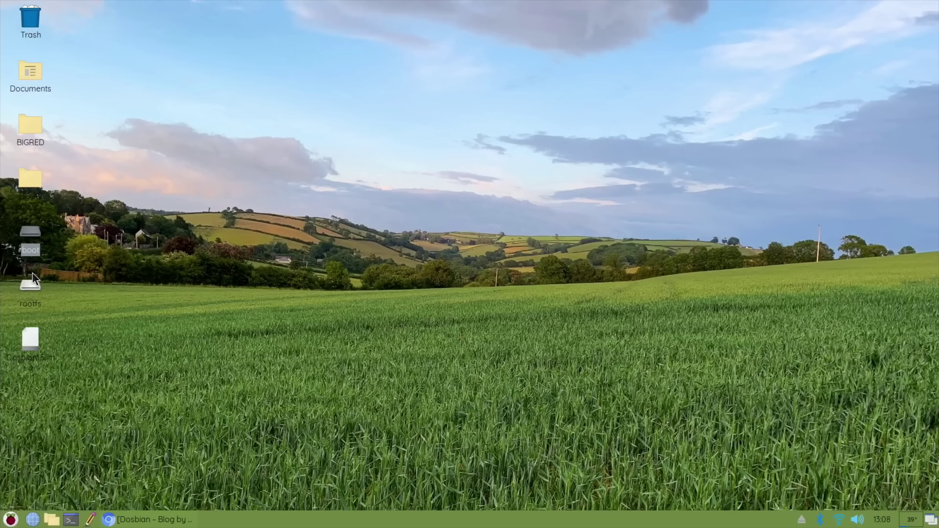
- Open config.txt from the card's boot drive in a maximized Geany window
double_click(30, 233)
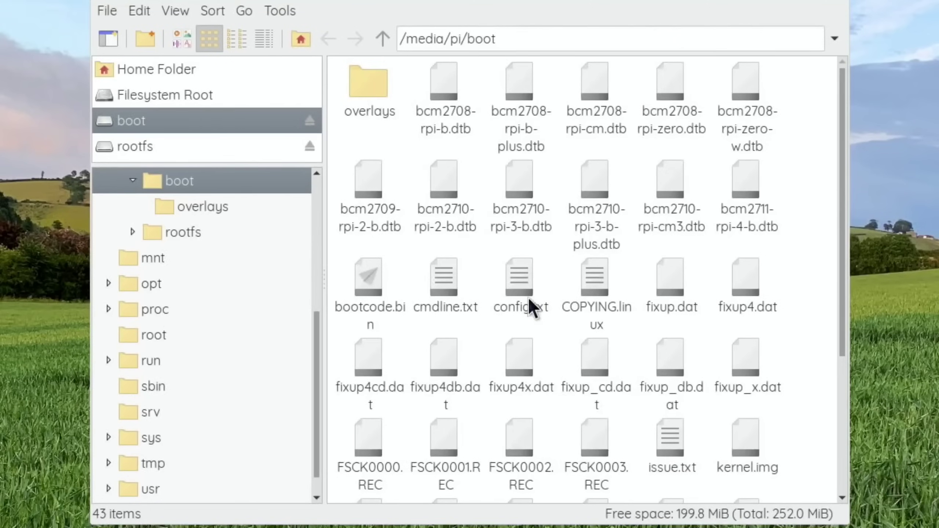
double_click(522, 283)
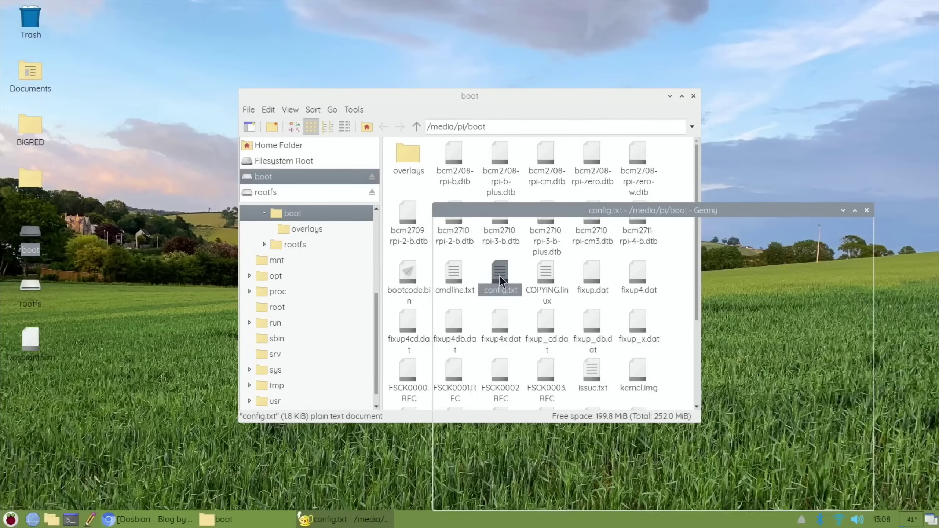
left_click(855, 210)
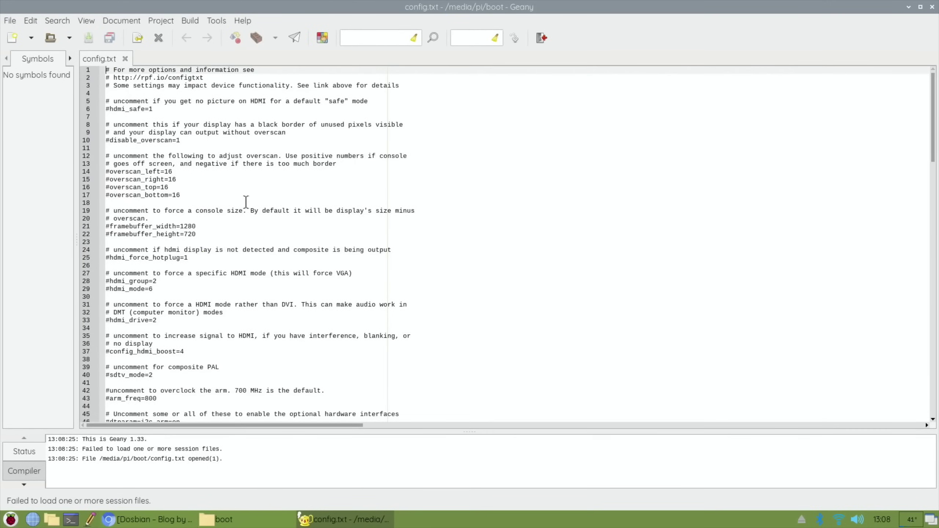
- Add over_voltage=6, arm_freq=2147 and gpu_freq=750 near the top, save, and close Geany
scroll(245, 201, "down", 9)
scroll(246, 202, "up", 9)
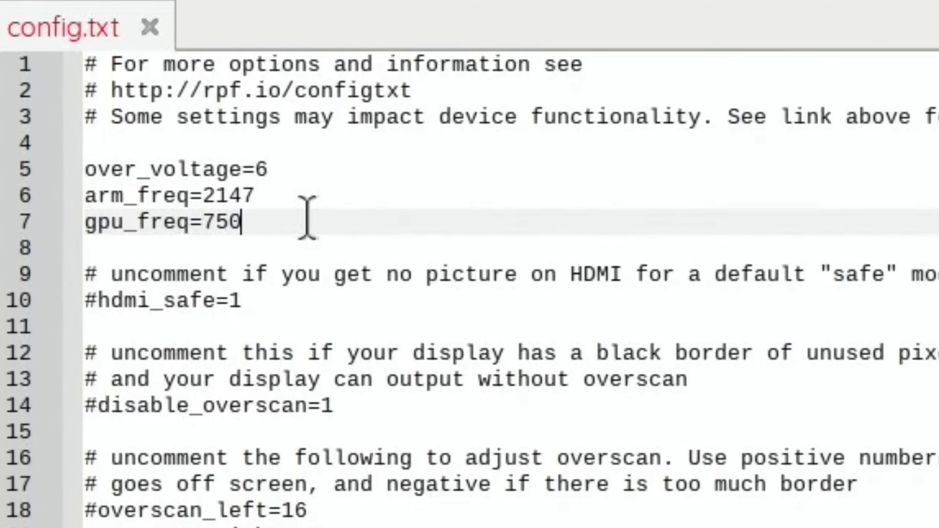
left_click_drag(172, 116, 121, 108)
left_click_drag(135, 192, 87, 174)
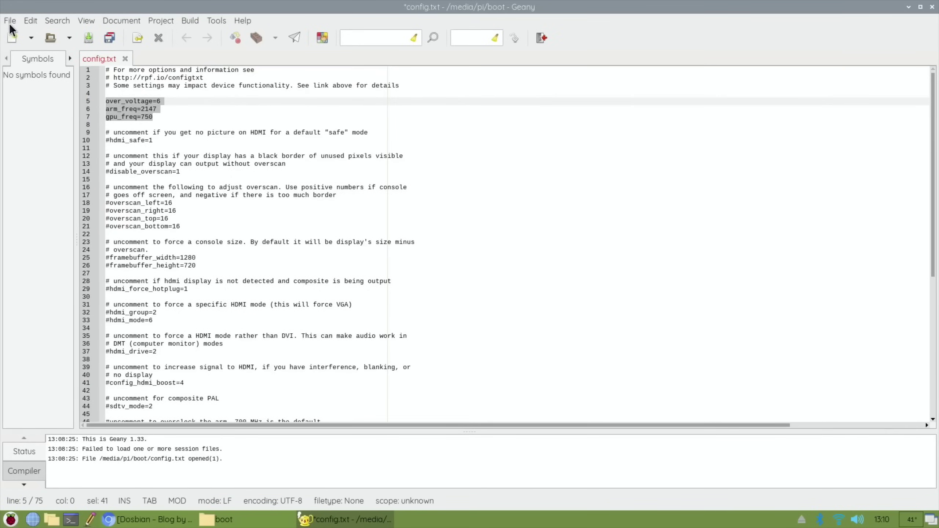
left_click(11, 22)
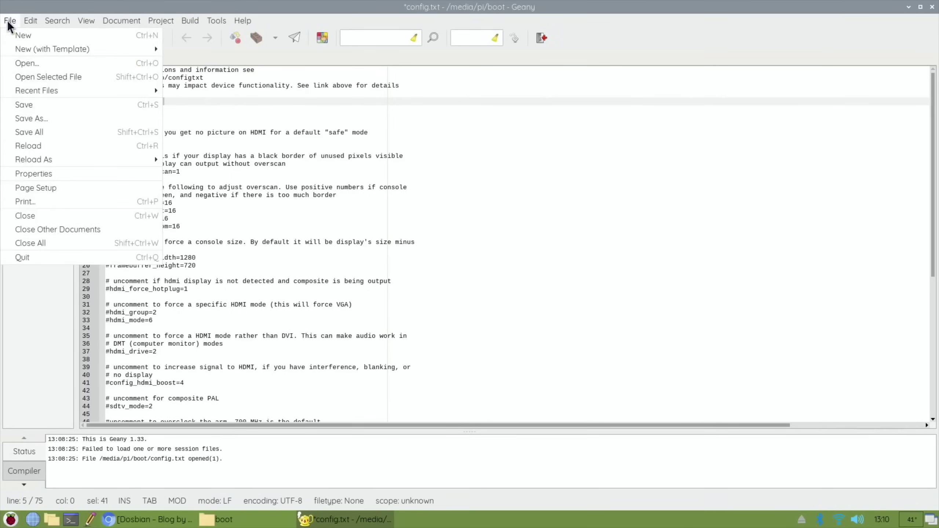
left_click(33, 105)
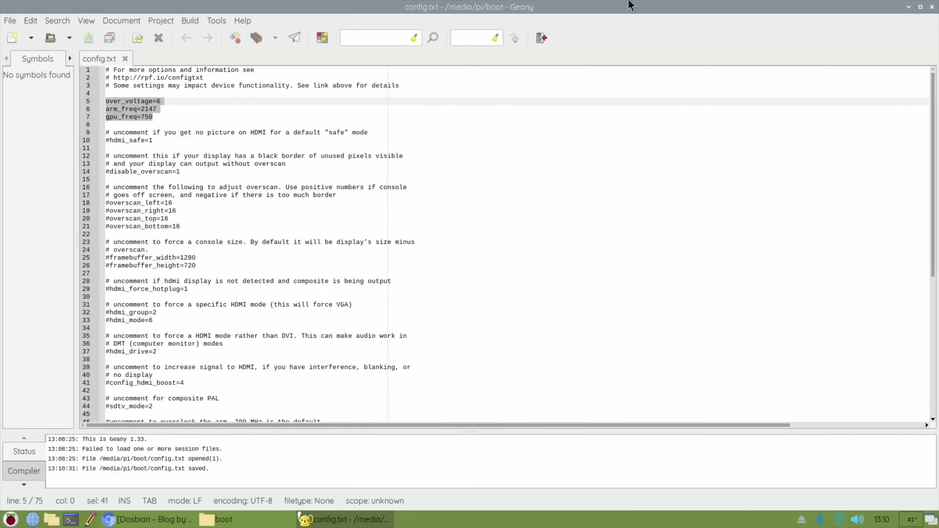
left_click(931, 7)
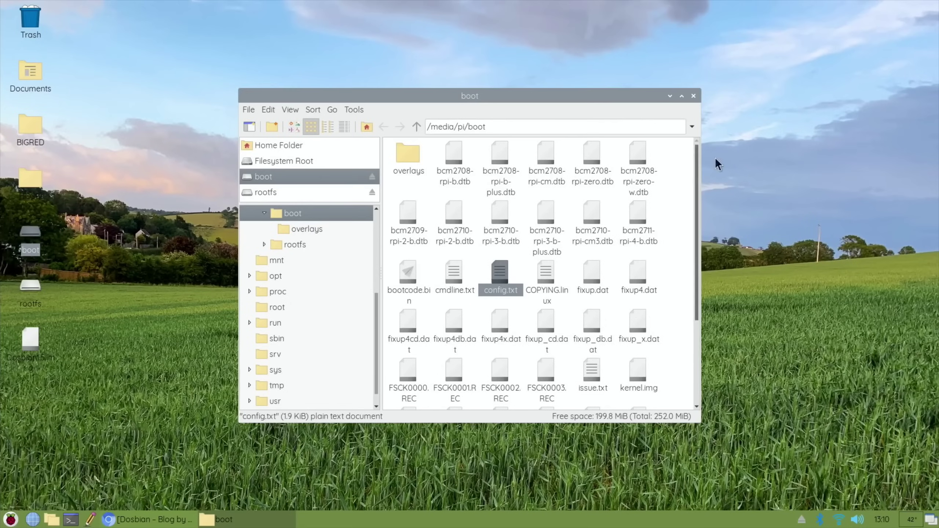
- Close the boot folder window and eject the Generic STORAGE DEVICE card
left_click(693, 96)
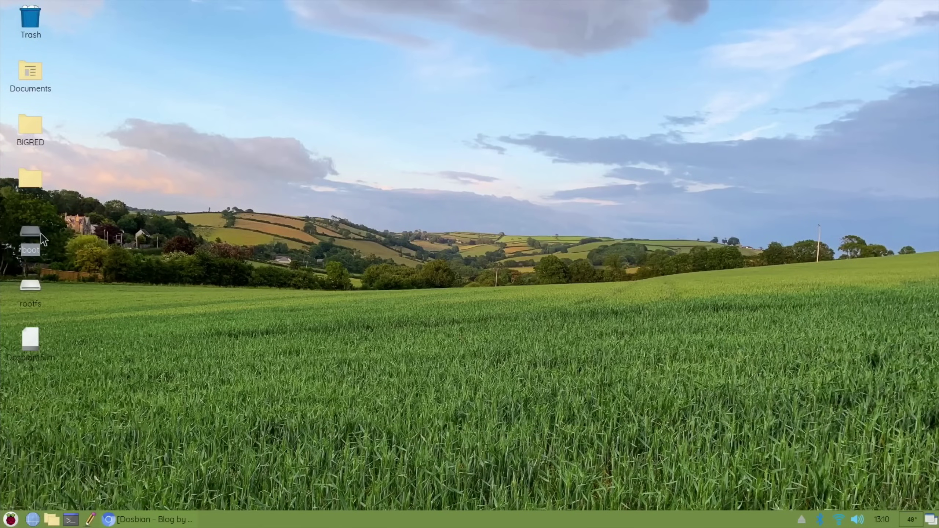
left_click(801, 519)
left_click(794, 500)
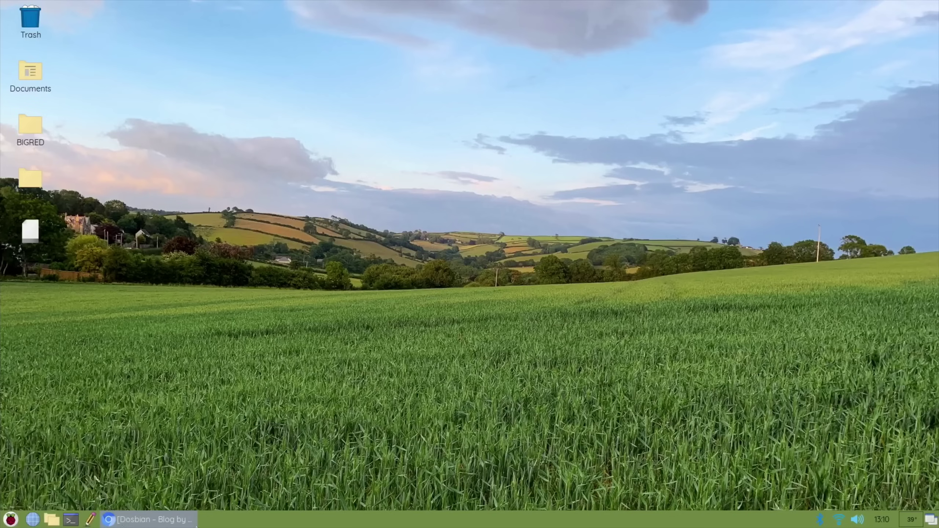
- Boot Dosbian from the card and leave DOSBox with exit to reach the main menu
left_click(8, 519)
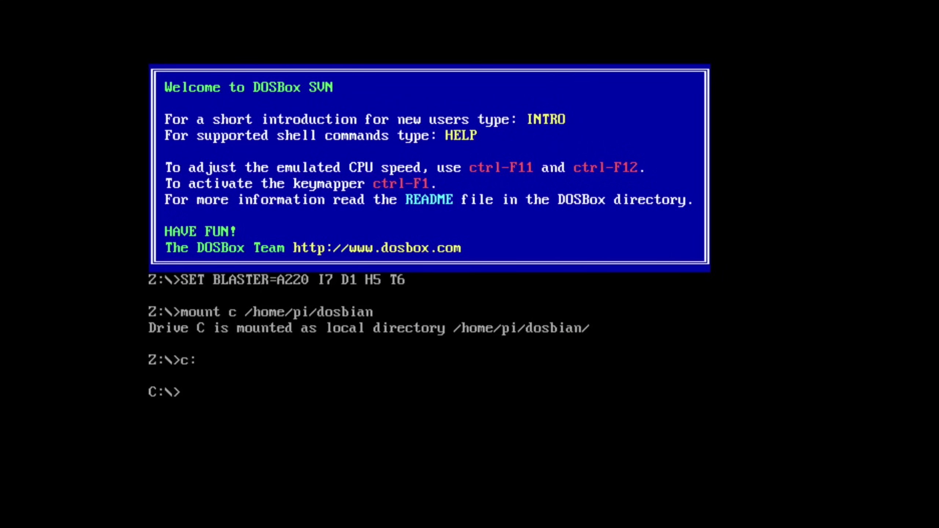
key("Escape")
key("Escape")
type("exit")
key("Return")
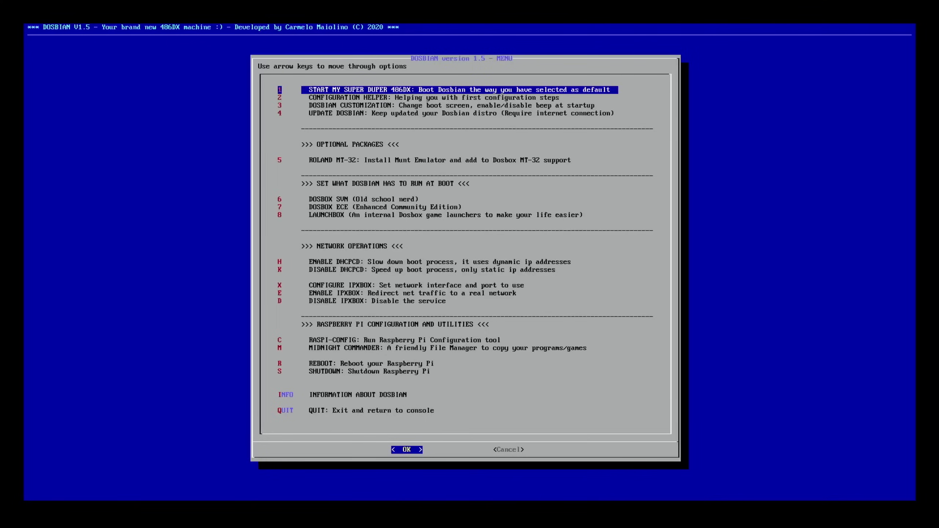
- Launch DOSBox, run cd games and dir to list BIGRED, DOOM, HOSPI, WOLF3D, then start typing cd hospi
key("Return")
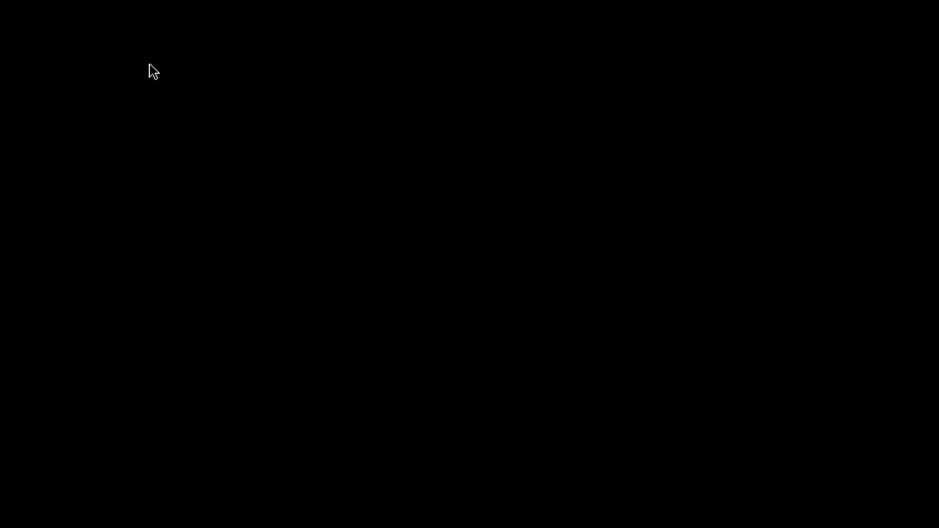
type("cd games")
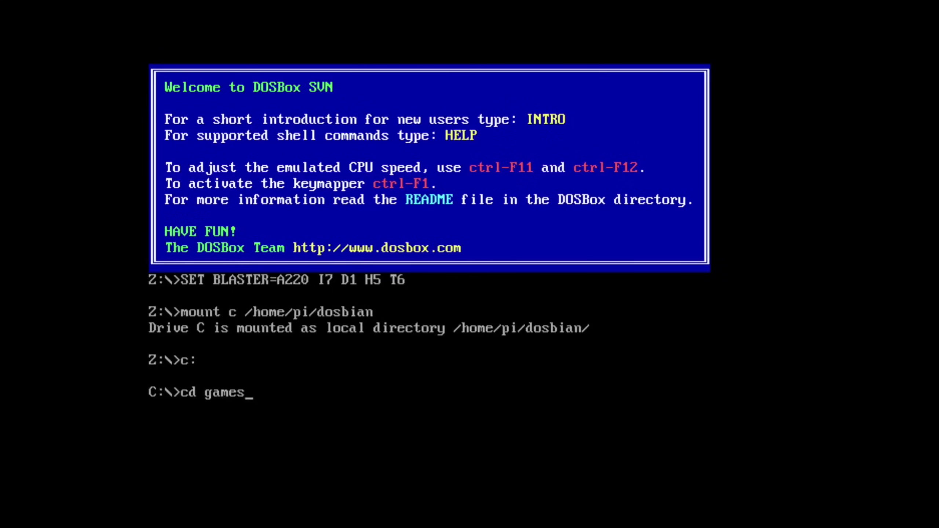
key("Return")
type("dir")
key("Return")
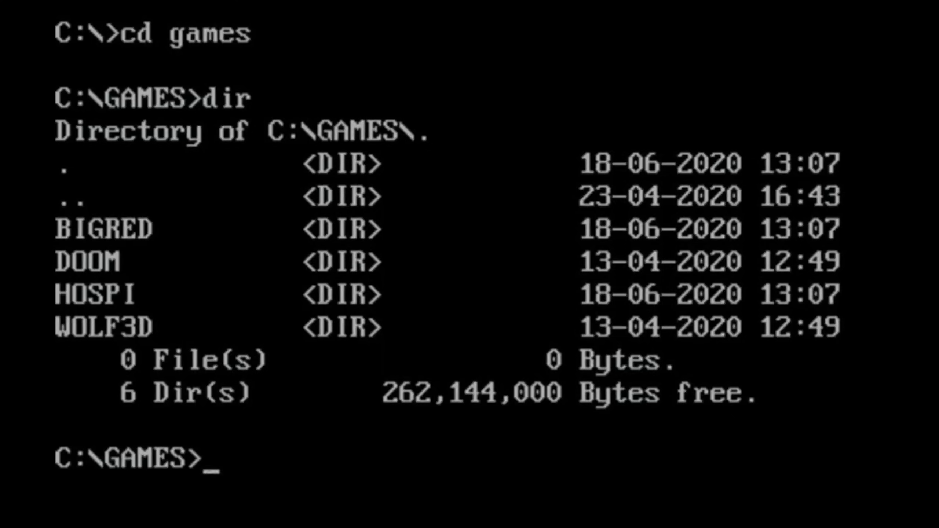
type("d h")
type("ospi")
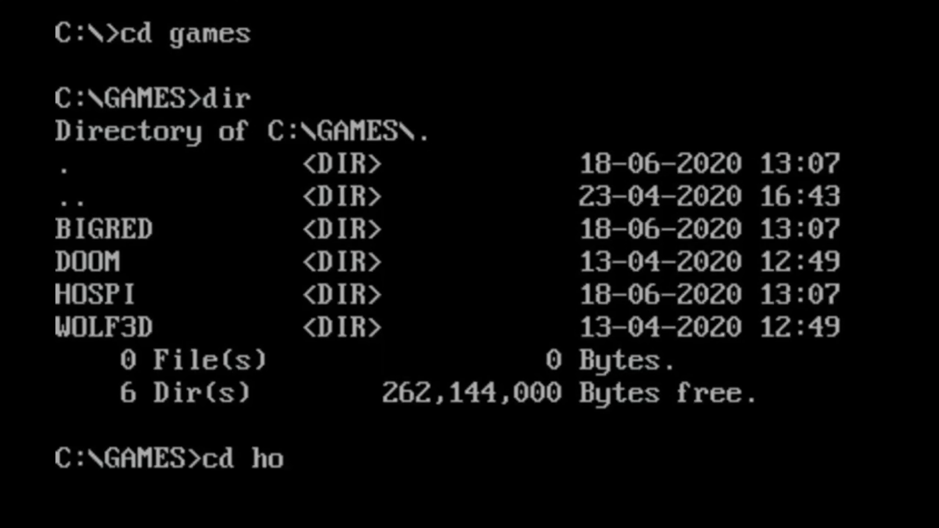